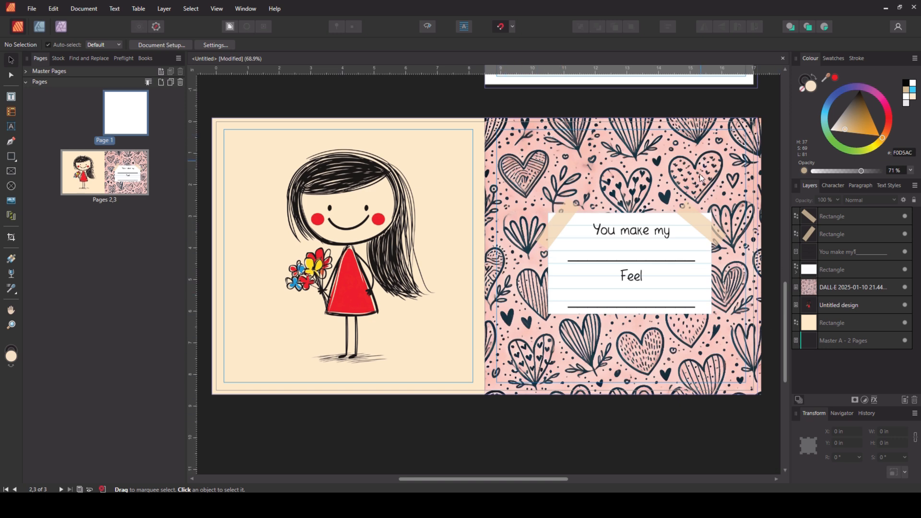
scroll(674, 275, "up", 1)
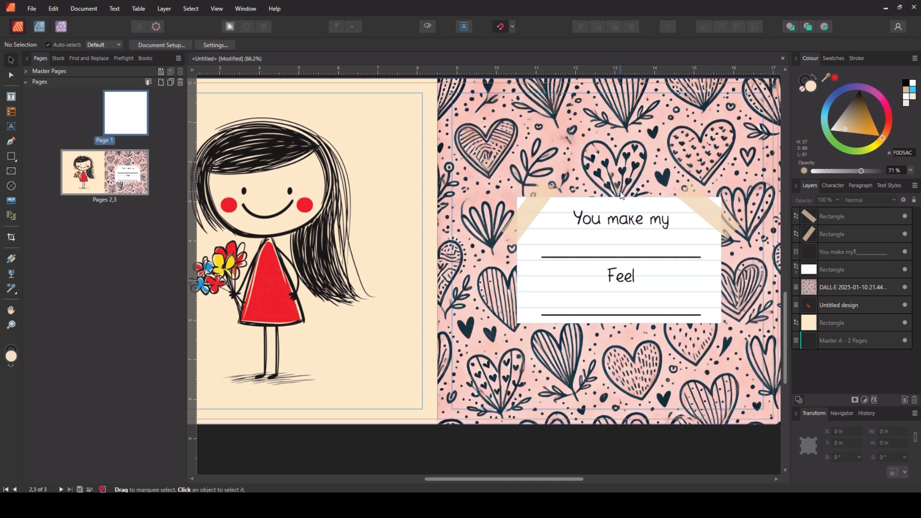
scroll(537, 149, "down", 2, "ctrl")
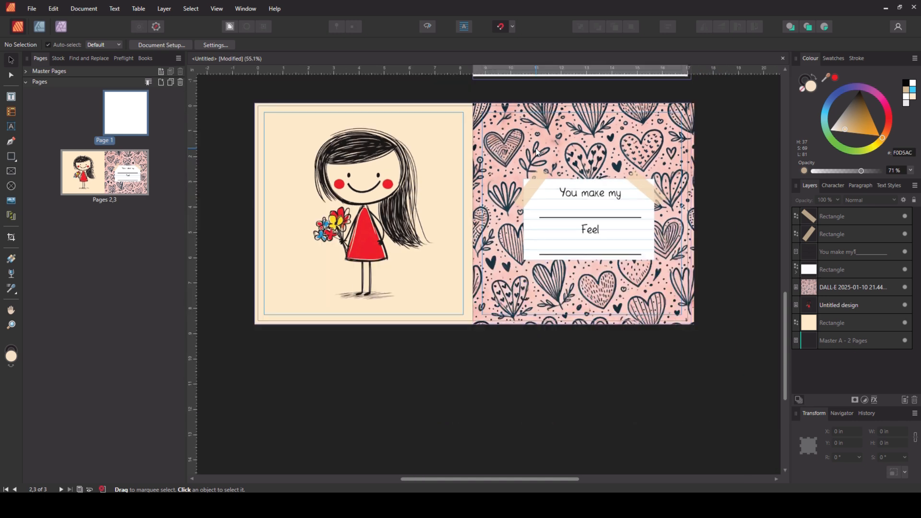
scroll(533, 232, "up", 1)
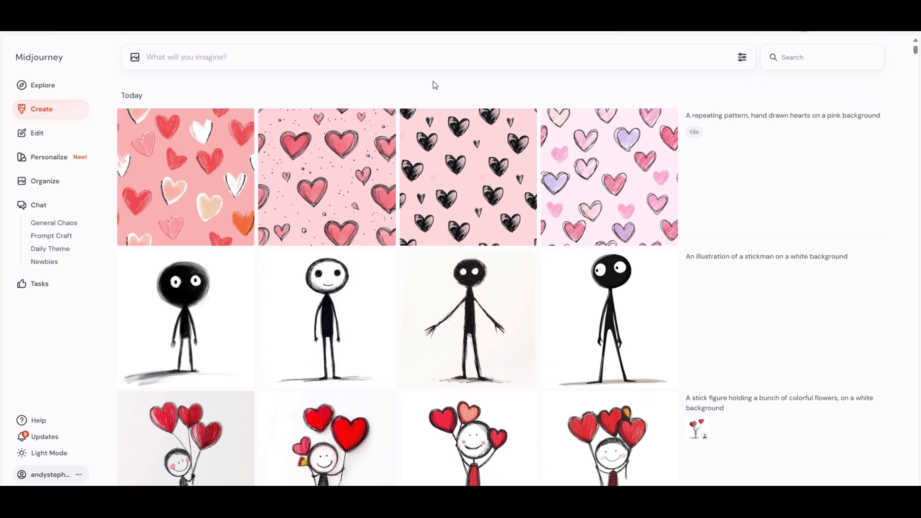
- Rerun the prompt for a repeating pattern of hand drawn hearts on a pink background
mouse_move(724, 115)
mouse_move(497, 180)
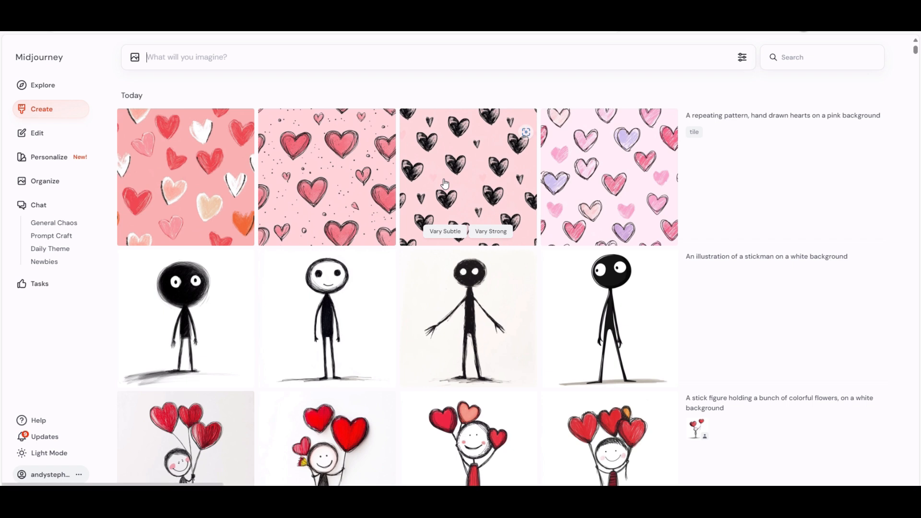
mouse_move(728, 179)
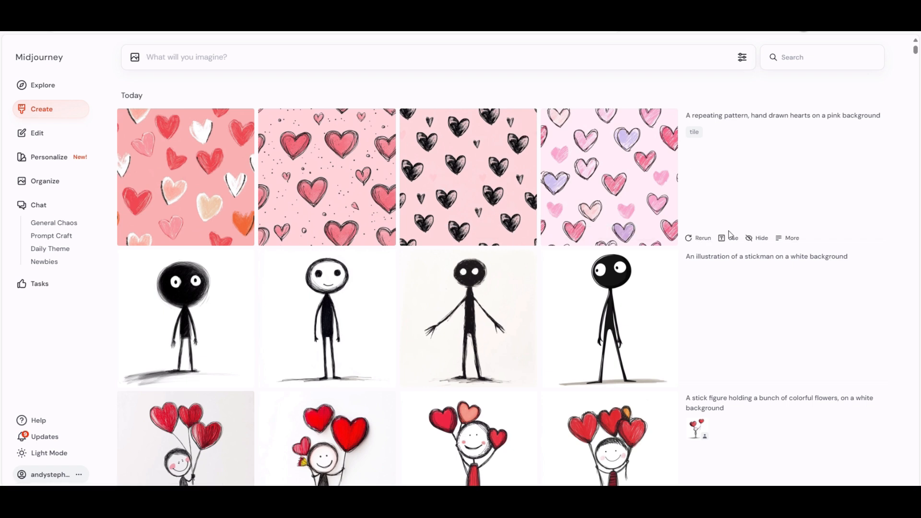
left_click(699, 238)
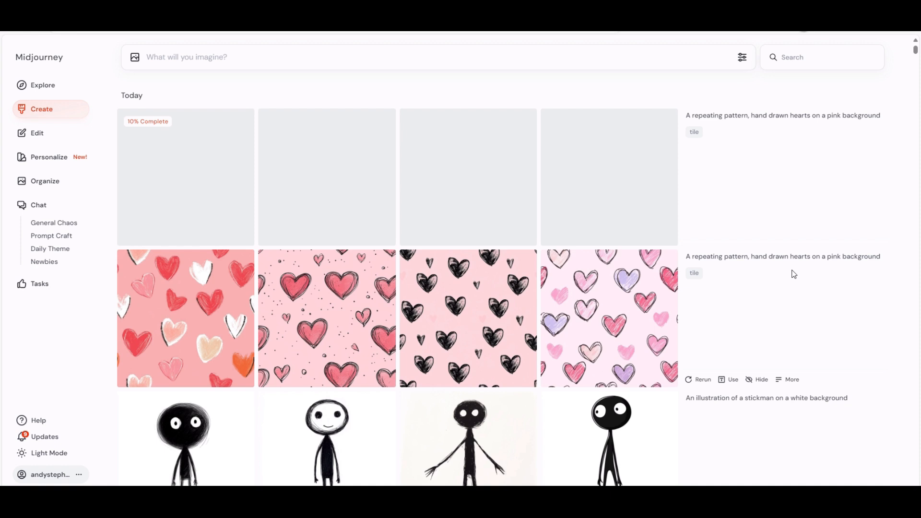
- Generate images from the prompt "a hand drawn repeating valentines pattern --tile"
mouse_move(778, 203)
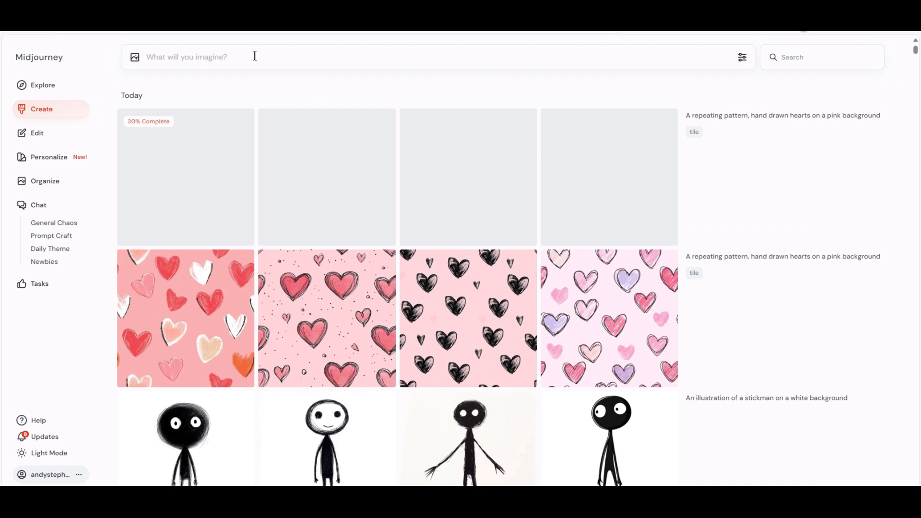
left_click(331, 57)
type("a han")
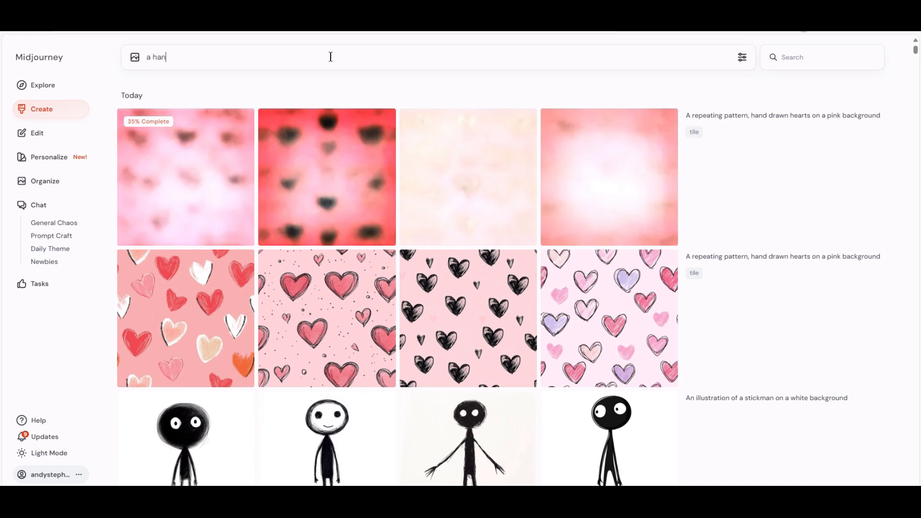
type("d drawn valentines patter")
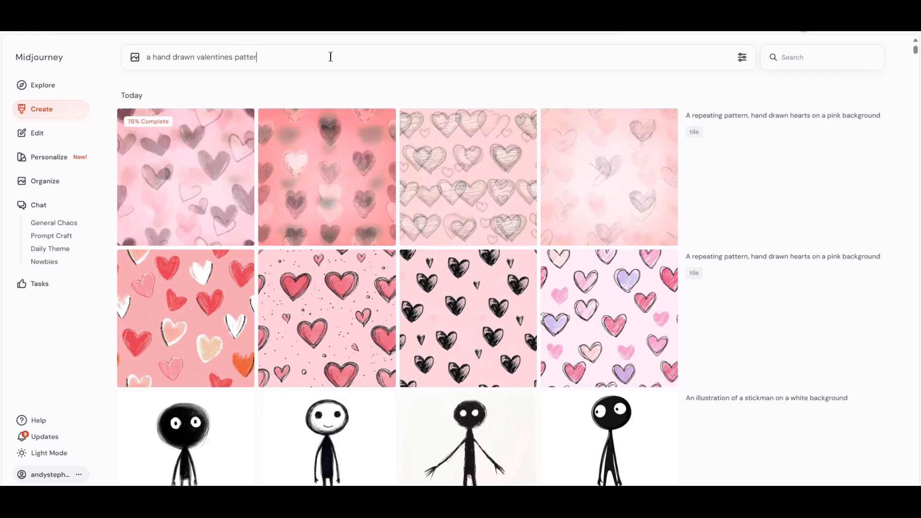
type("n")
key("ctrl+Left")
key("ctrl+Left")
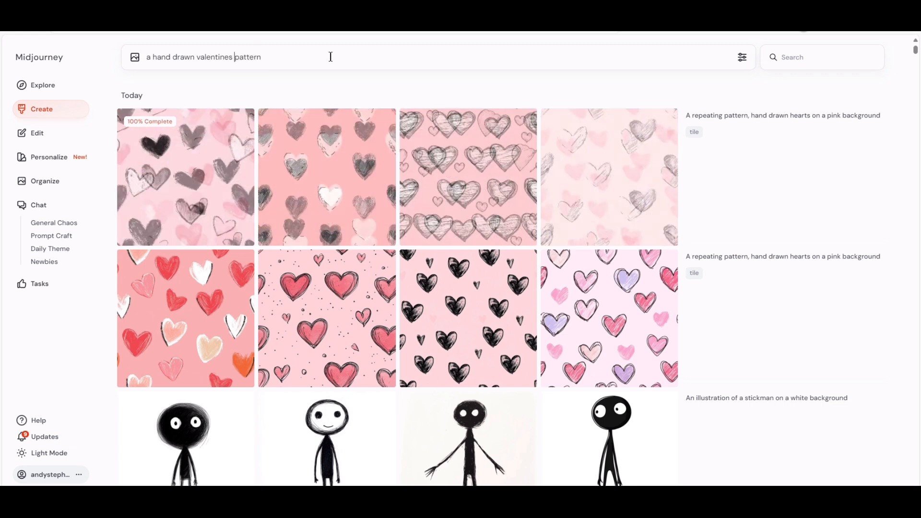
type("repeating ")
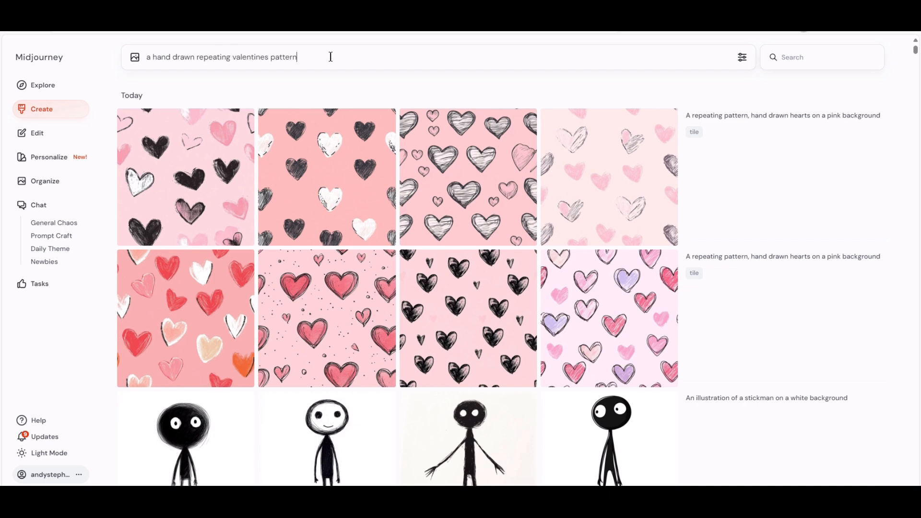
type(" --tile")
key("Return")
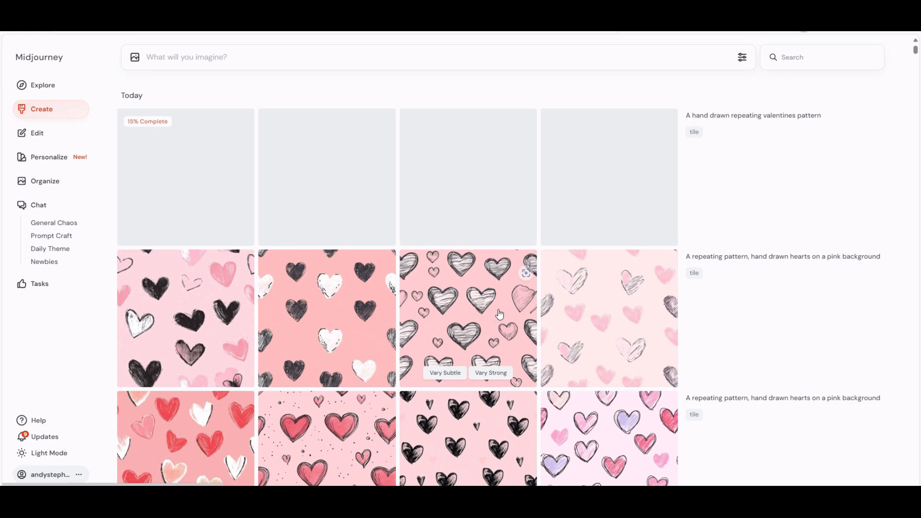
- Look over the generated heart patterns and rerun the hand drawn repeating valentines pattern prompt
scroll(432, 288, "down", 2)
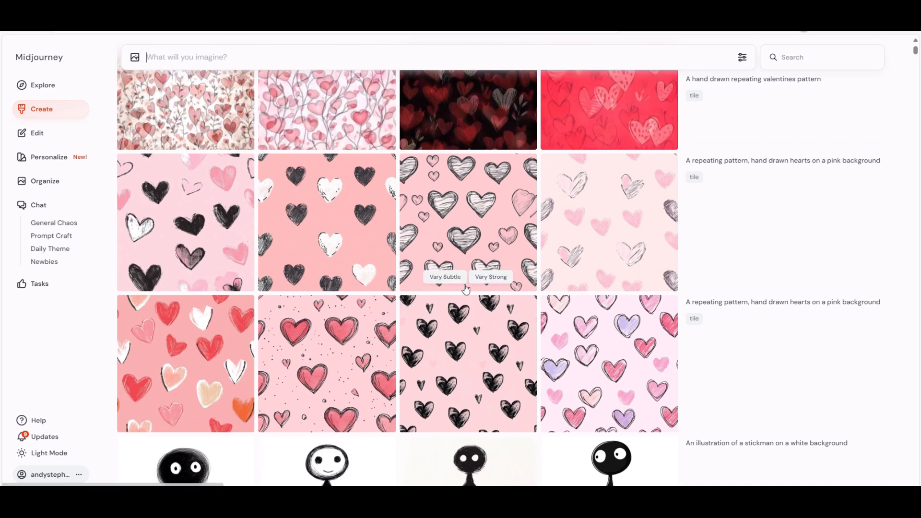
scroll(494, 274, "up", 2)
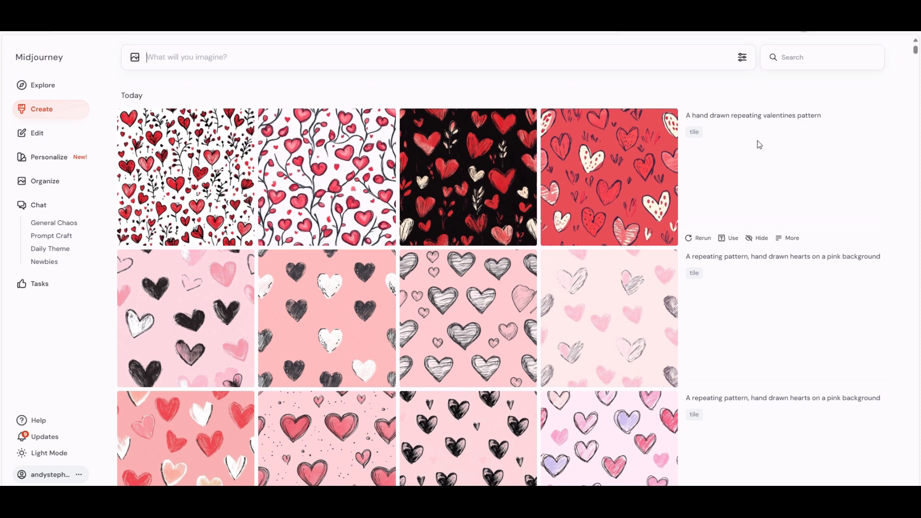
left_click(697, 240)
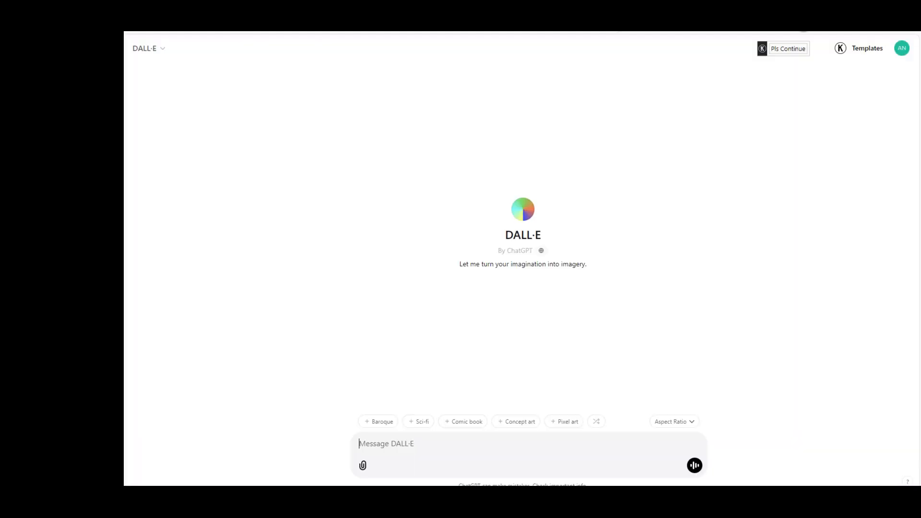
- Ask DALL·E with the prompt "create a hand drawn repeating pattern, hearts on a pink background, tiling pattern"
left_click(532, 441)
type("create a hand dreawn repe")
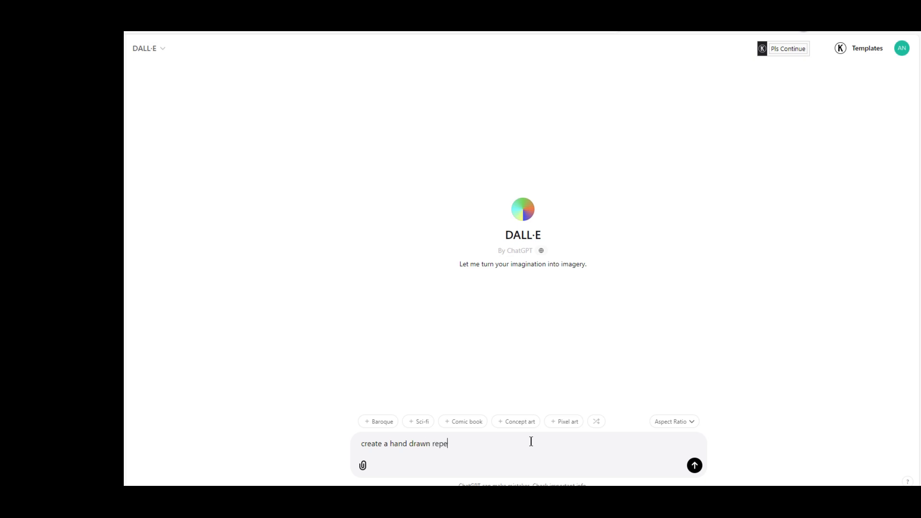
type("ating patte")
type("rn, hearts")
type(" a")
type("on a p")
type("ink ba")
type("ckground, ti")
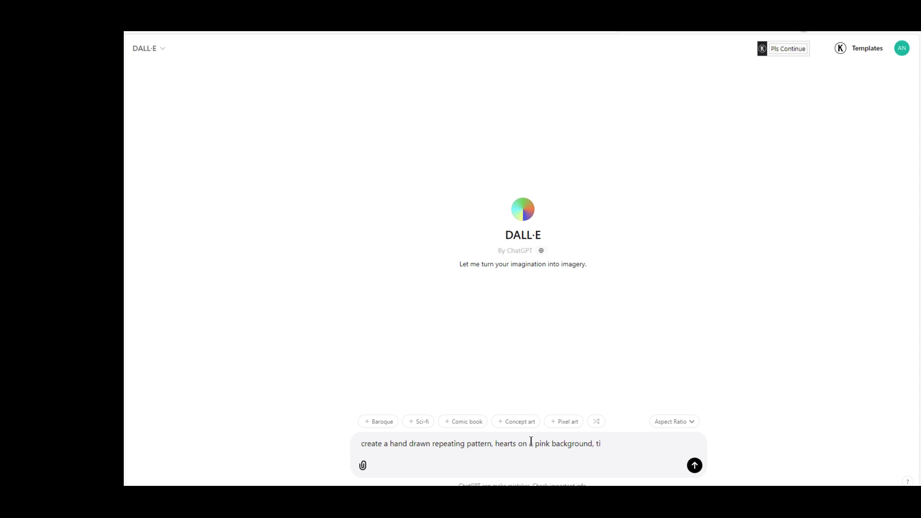
type("ling pattern")
key("Return")
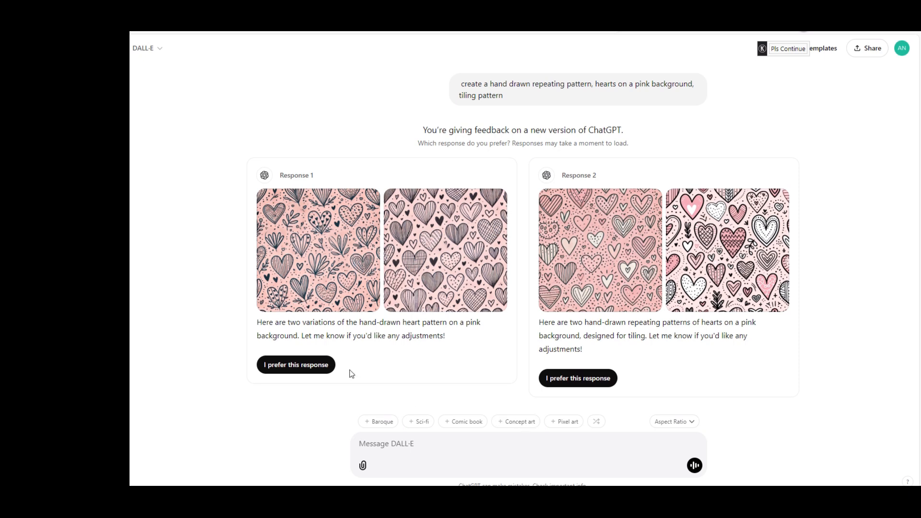
- In Affinity Publisher, align the pink heart-and-leaf tile with page 1's upper-left corner and place a duplicate directly beside it
mouse_move(356, 265)
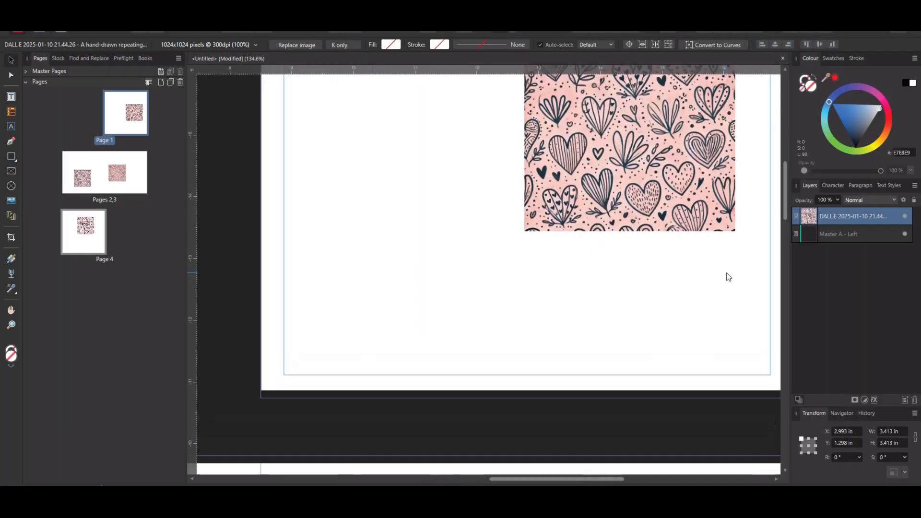
scroll(662, 290, "up", 3)
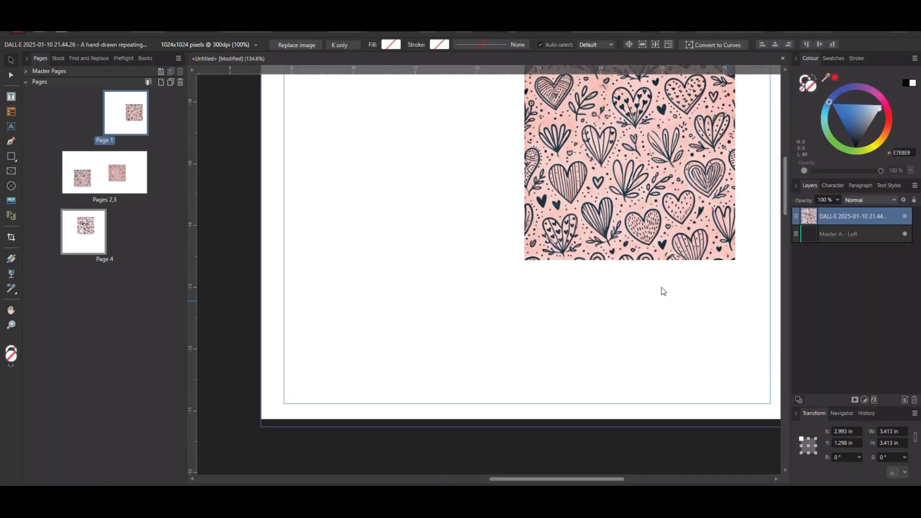
mouse_move(523, 479)
left_mouse_down()
mouse_move(548, 480)
mouse_move(562, 465)
mouse_move(538, 481)
left_mouse_up()
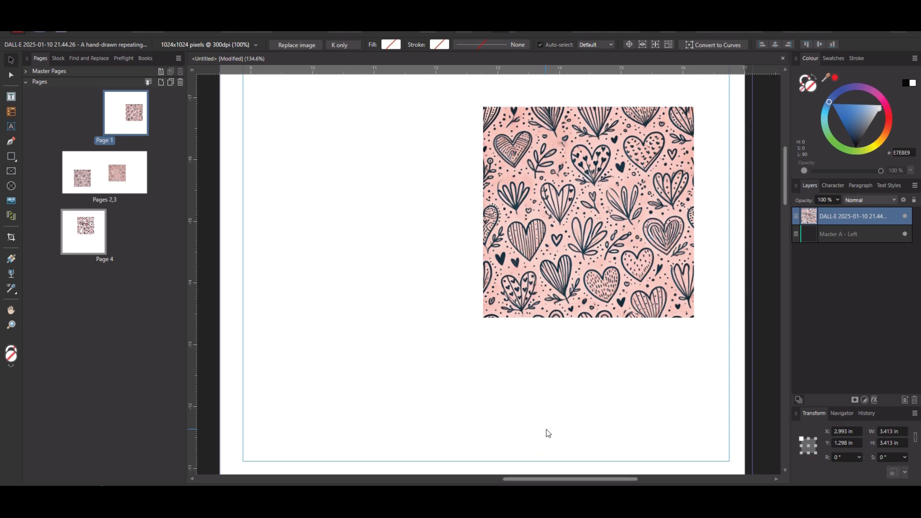
scroll(547, 430, "down", 1)
scroll(559, 342, "up", 1)
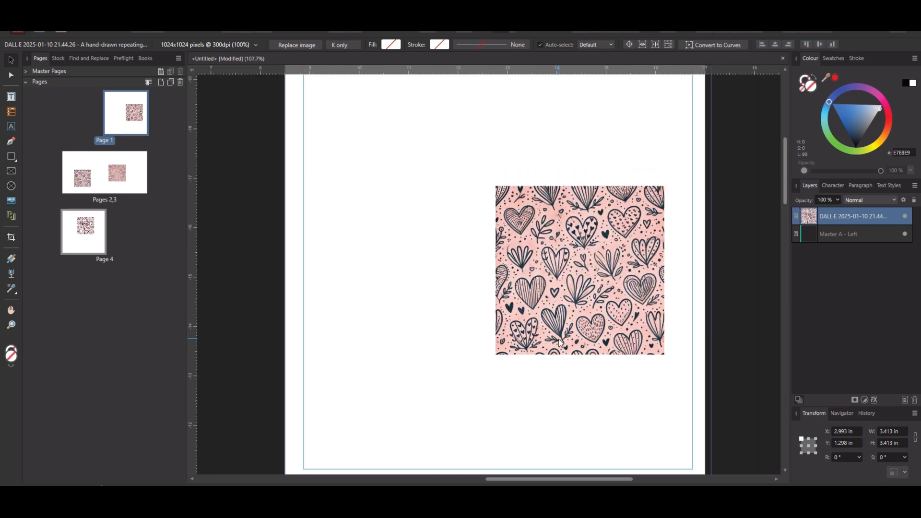
scroll(559, 342, "down", 1)
left_click_drag(566, 286, 523, 199)
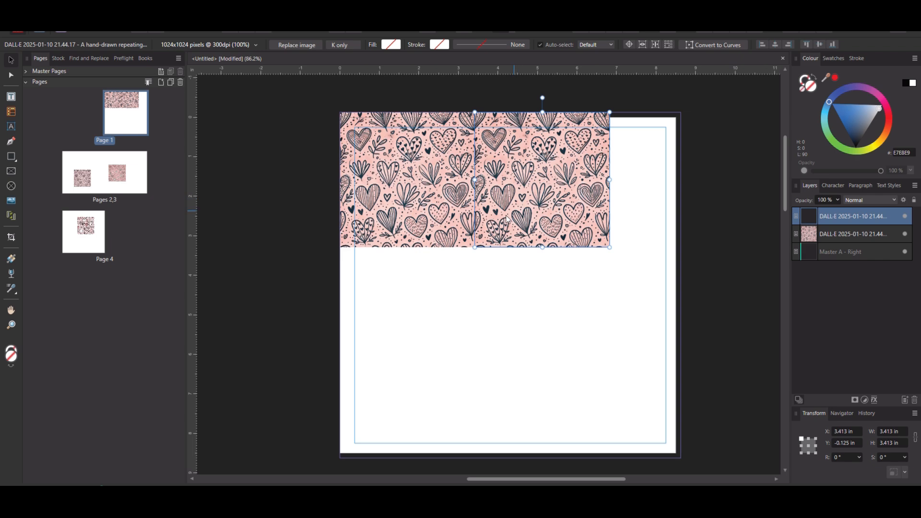
- Inspect the seam between page 1's two tiles and duplicate the pair directly below them
scroll(494, 219, "up", 5)
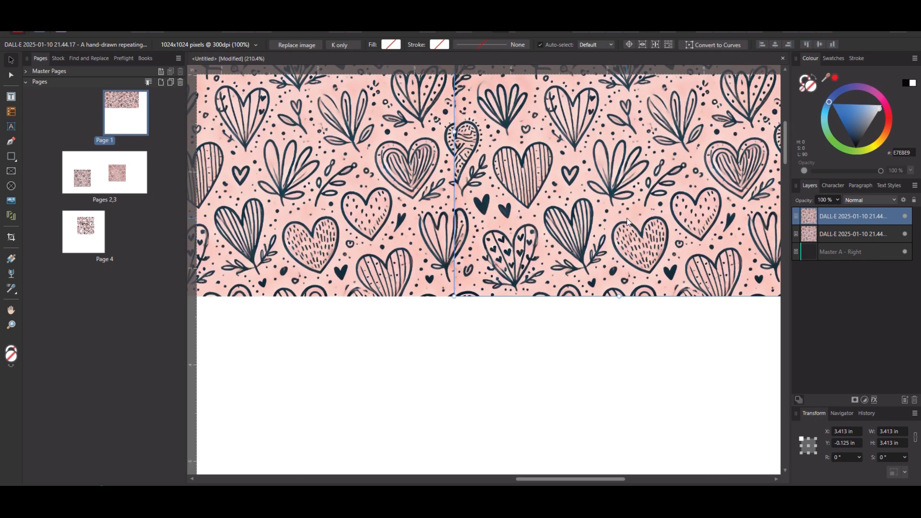
scroll(628, 222, "down", 4)
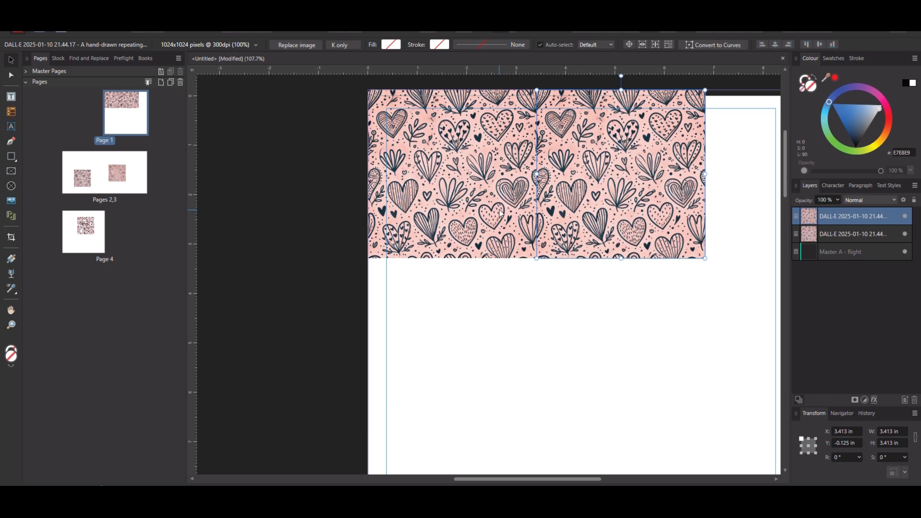
left_click(499, 214, "shift")
left_click_drag(475, 179, 480, 347)
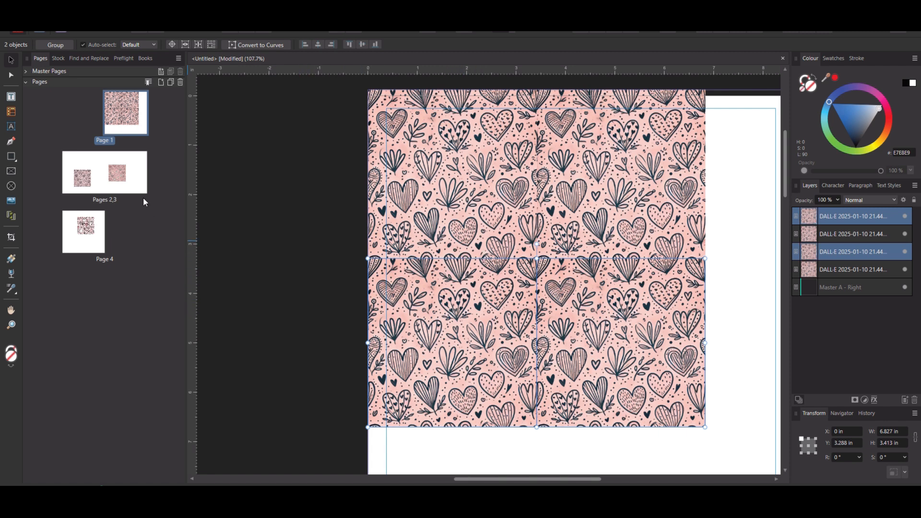
- Align the pink heart tile with page 3's upper-left corner and place a duplicate flush beside it at X 11.913 in
left_click(123, 189)
left_click_drag(399, 307, 518, 197)
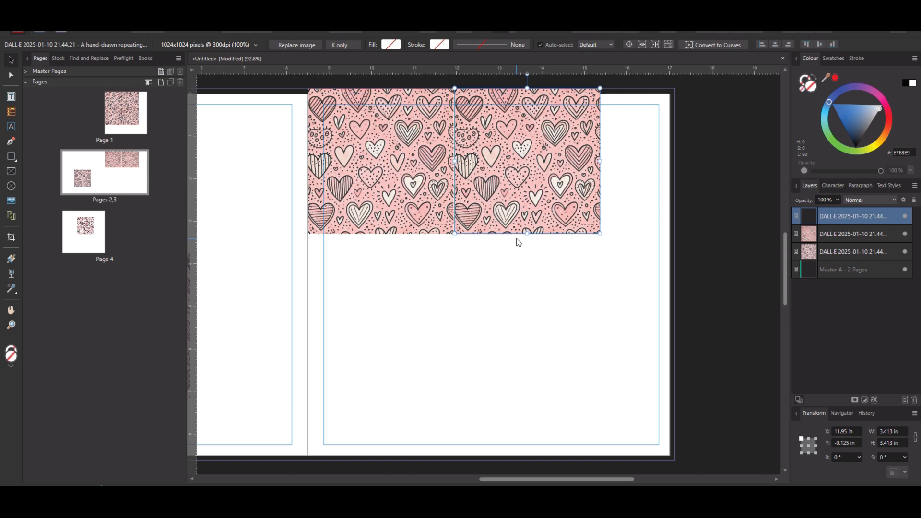
key("Escape")
left_click(381, 185)
left_click(527, 192)
left_click_drag(532, 181, 531, 186)
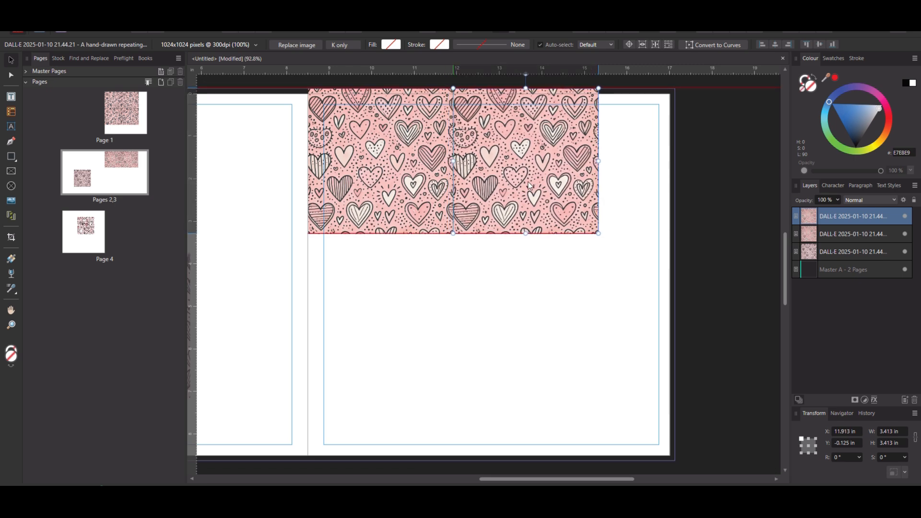
- Duplicate page 3's two heart tiles directly beneath the originals and deselect them
left_click(423, 186, "shift")
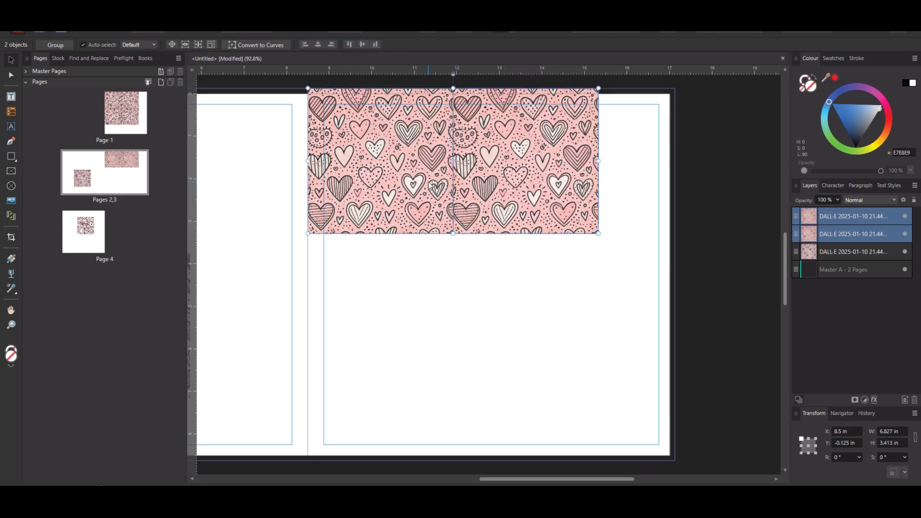
left_click_drag(424, 176, 436, 319)
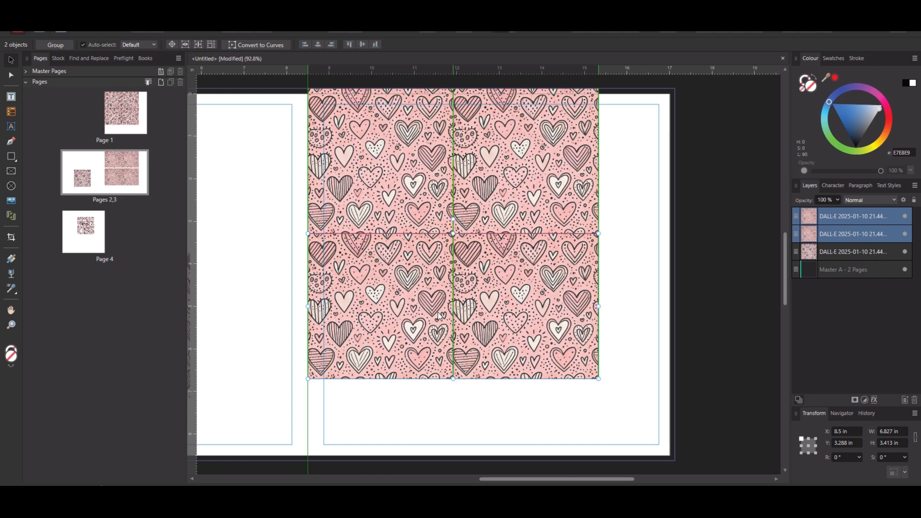
left_click(566, 426)
- Fit the pale pink heart tile to page 2's upper-left bleed corner and enlarge it to 8.75 × 8.75 in
left_click_drag(538, 478, 422, 463)
left_click_drag(375, 333, 435, 188)
key("ctrl+z")
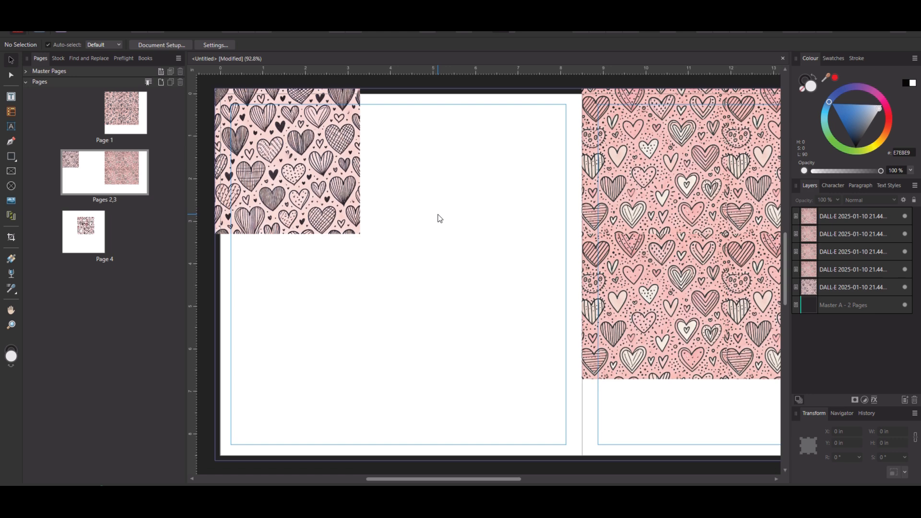
left_click(271, 156)
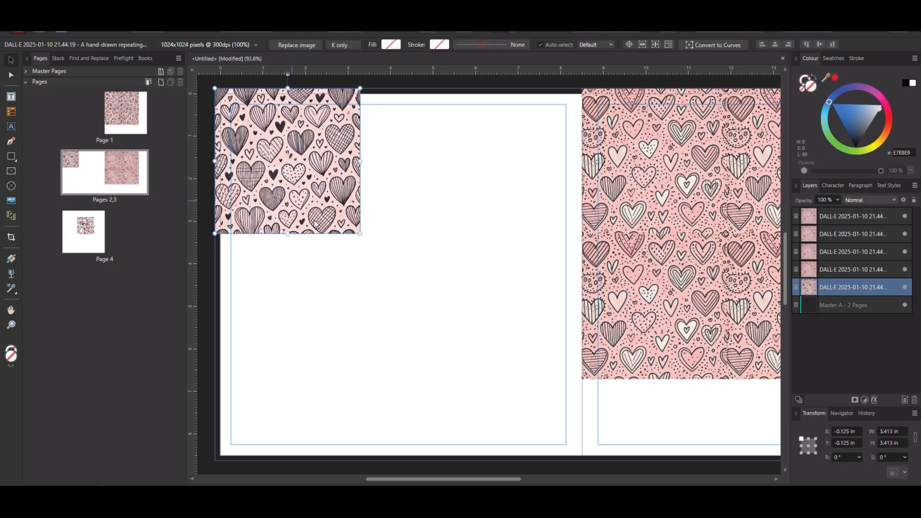
left_click_drag(362, 232, 618, 427)
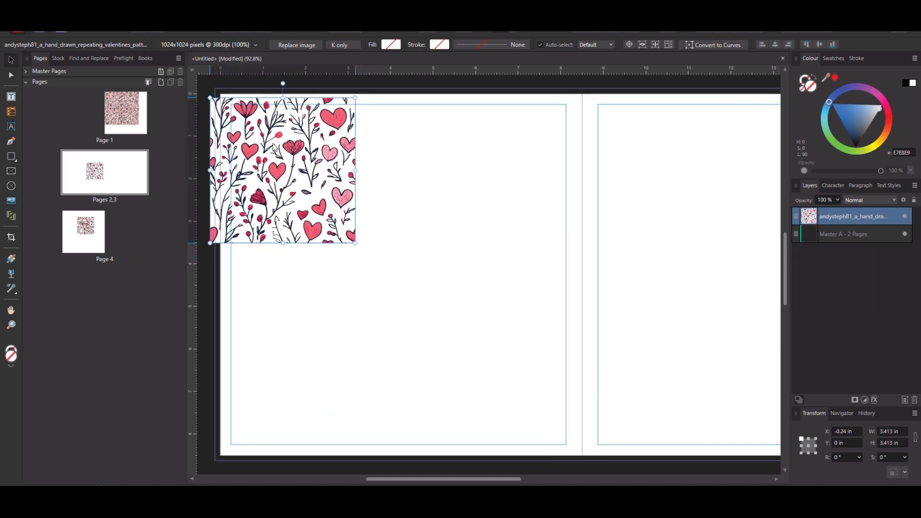
- Align the red floral heart tile with page 2's upper-left bleed corner, place a duplicate beside it at X 3.303 in, and deselect
left_click_drag(301, 180, 306, 169)
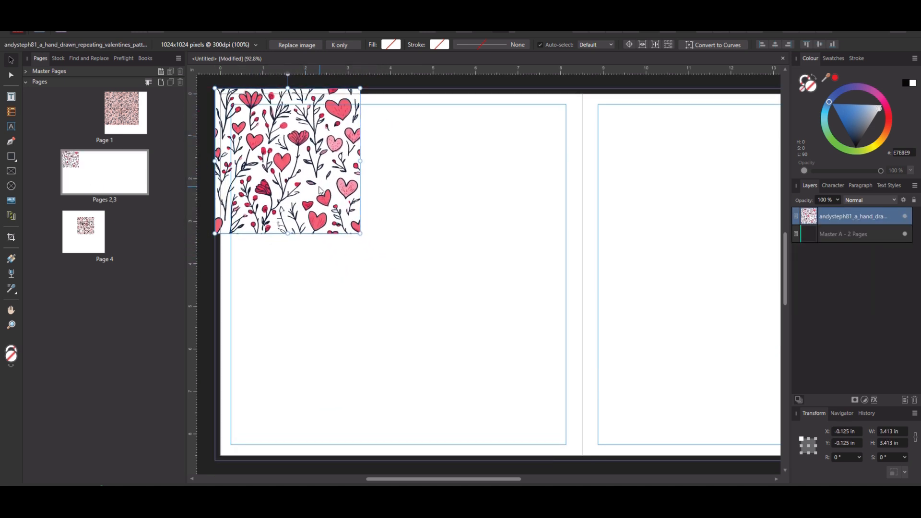
left_click_drag(287, 174, 431, 175)
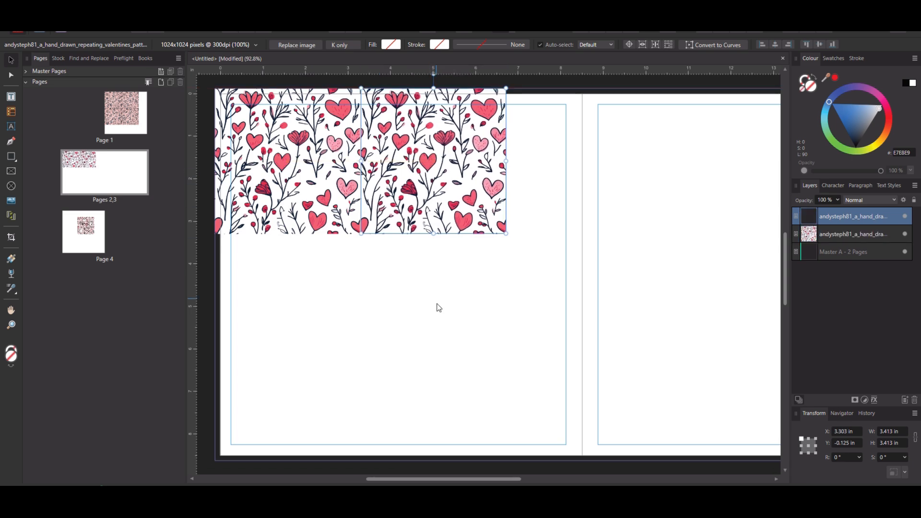
left_click(436, 305)
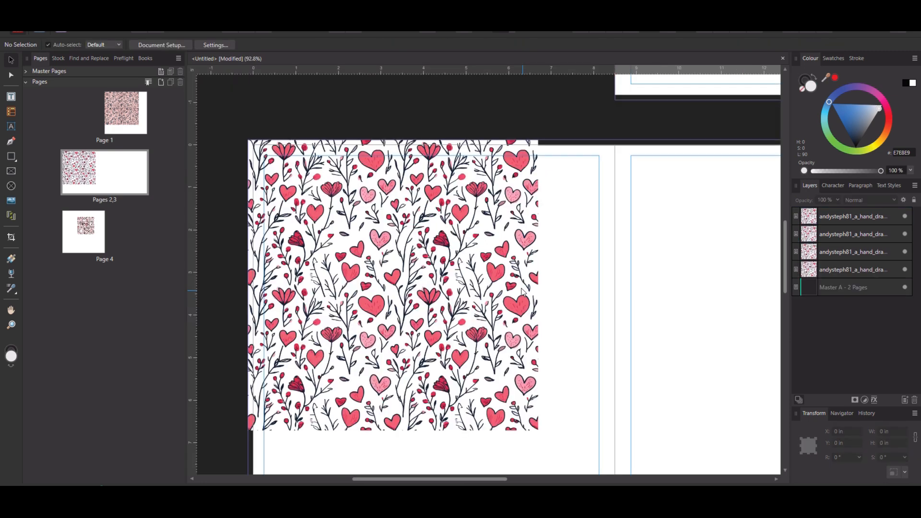
- Inspect the seams where the red floral heart tiles meet on page 2
scroll(522, 292, "up", 10)
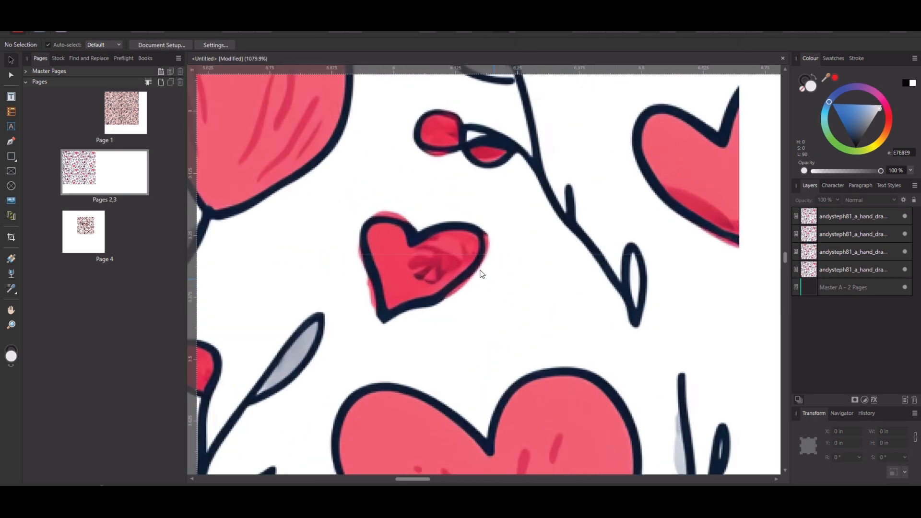
scroll(465, 274, "down", 8)
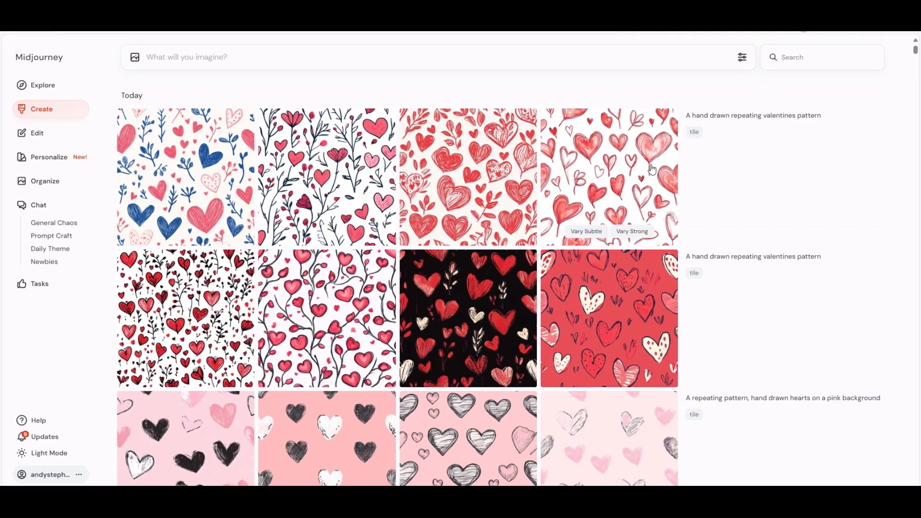
- Switch to Midjourney, generate images from the prompt "a hand drawn stick man on a whitebackground", and rerun it
left_click(232, 57)
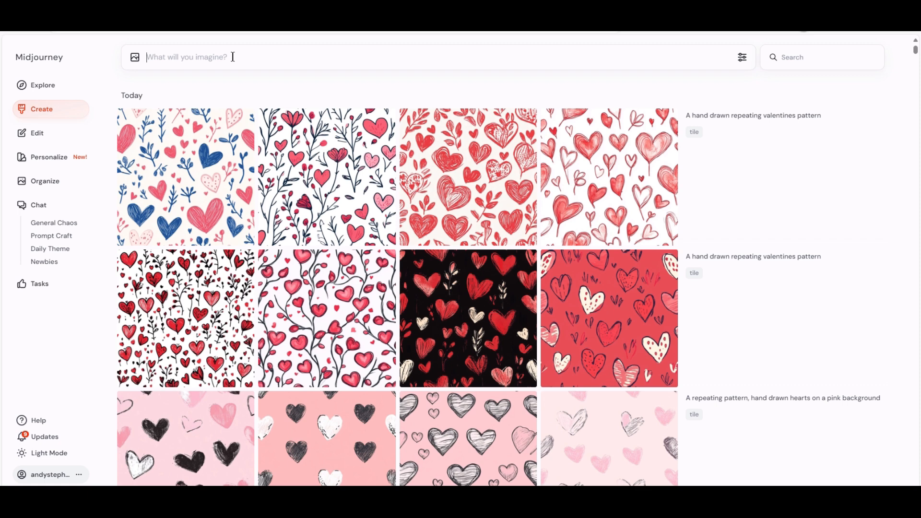
type("a hand drawn stick man o")
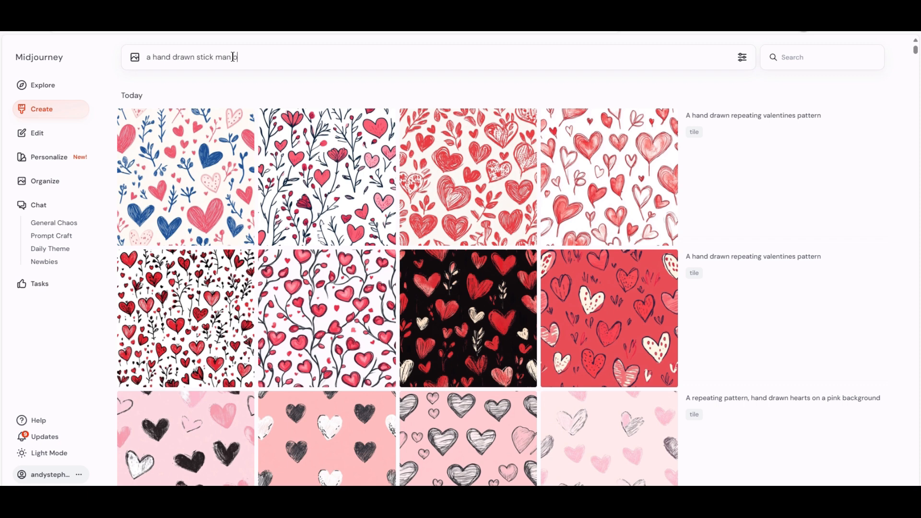
type("n a whitebackground")
key("Return")
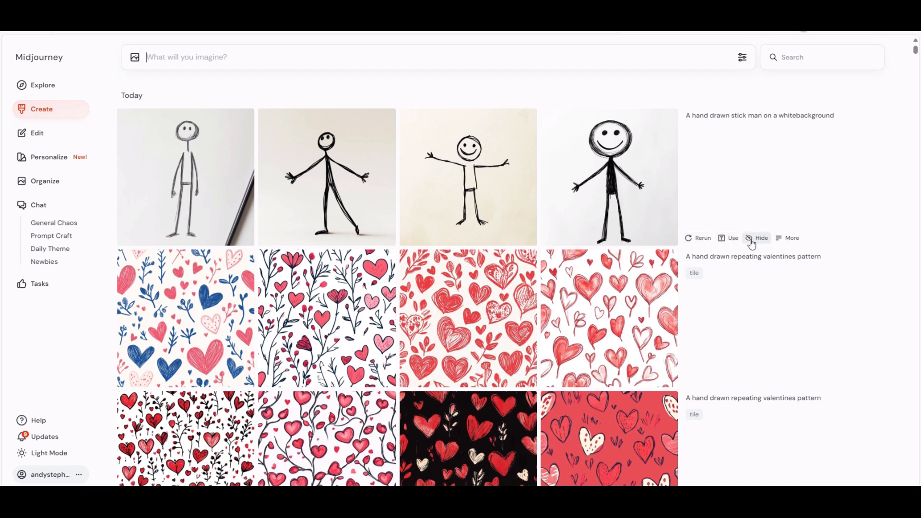
left_click(698, 238)
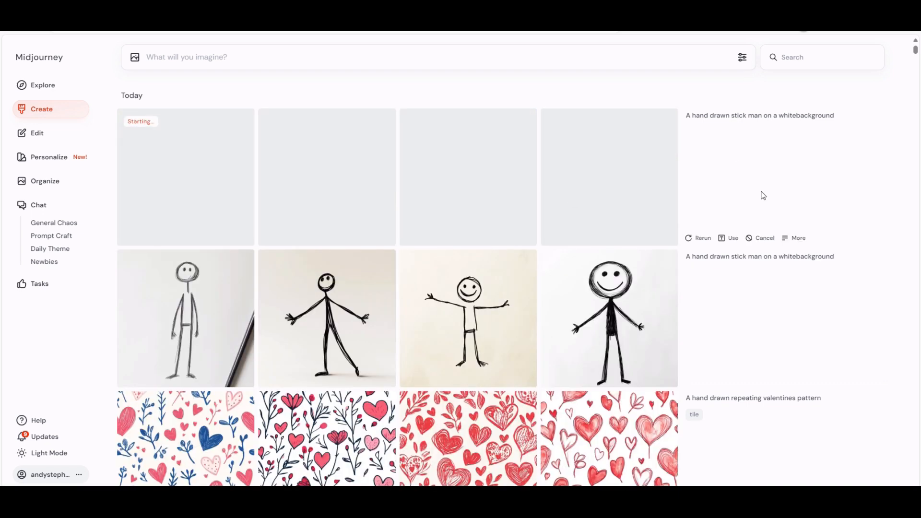
- Reuse the stick man prompt, removing the trailing --v parameter and correcting the wording to "white background"
left_click(728, 238)
left_click(343, 57)
key("BackSpace")
key("BackSpace")
key("BackSpace")
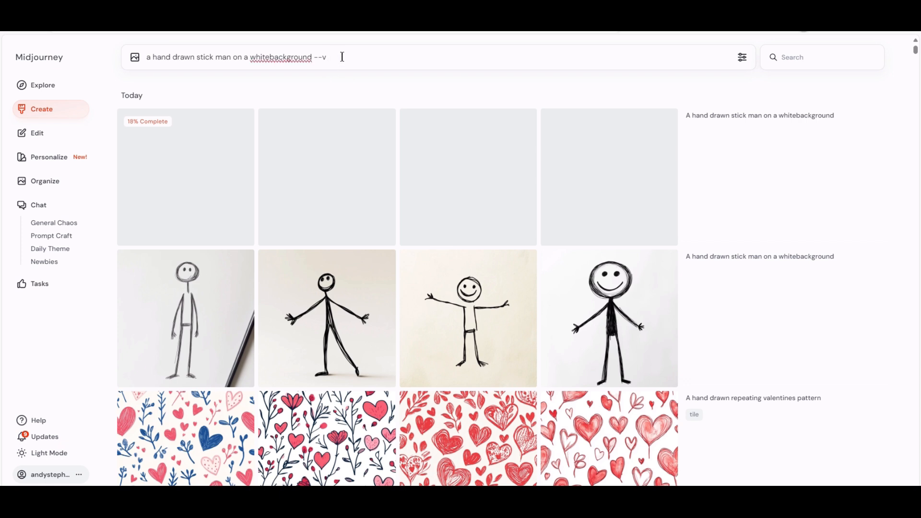
key("BackSpace")
key("BackSpace")
key("BackSpace")
key("BackSpace")
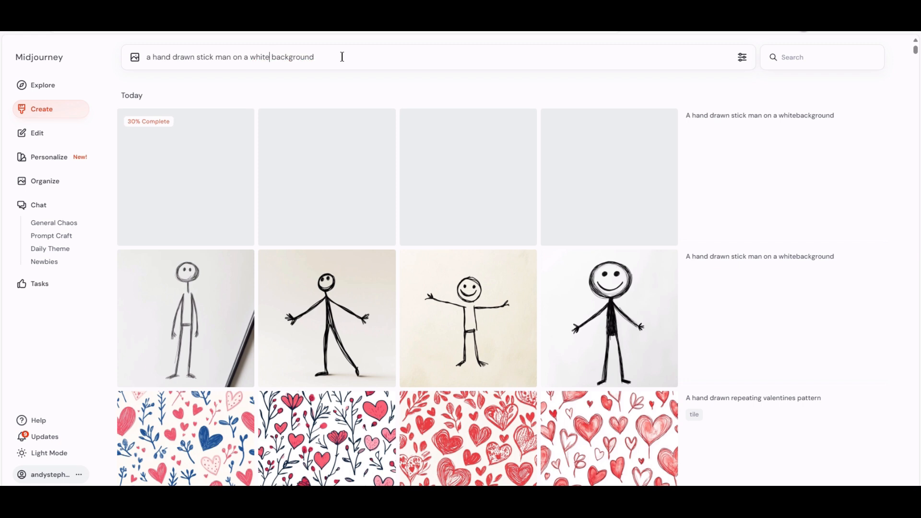
key("Right")
key("Right")
key("Right")
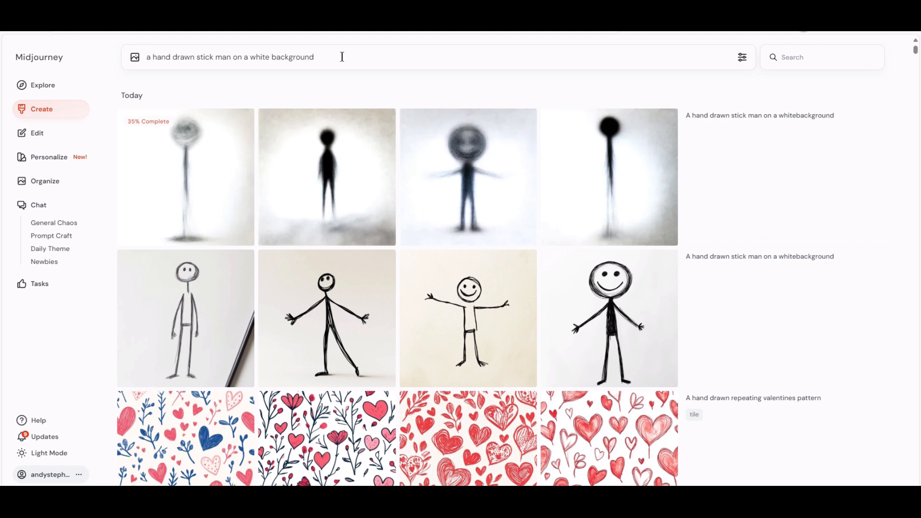
- Extend the prompt with "holding a bunch of flowers" and generate the images
type("holding a ")
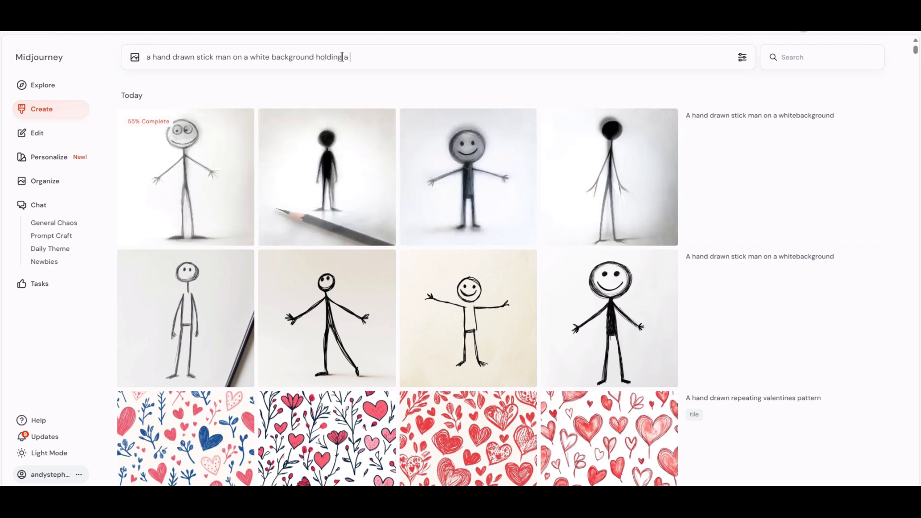
type("bunch")
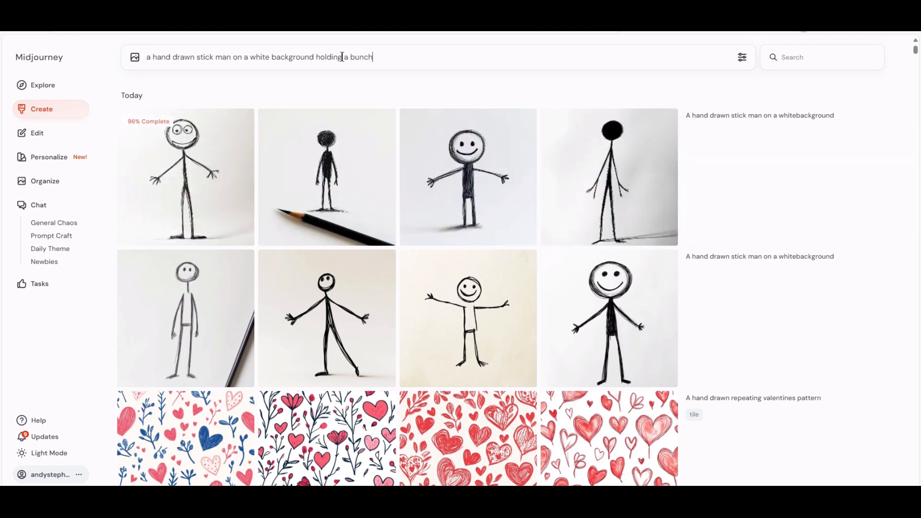
type(" of flowers")
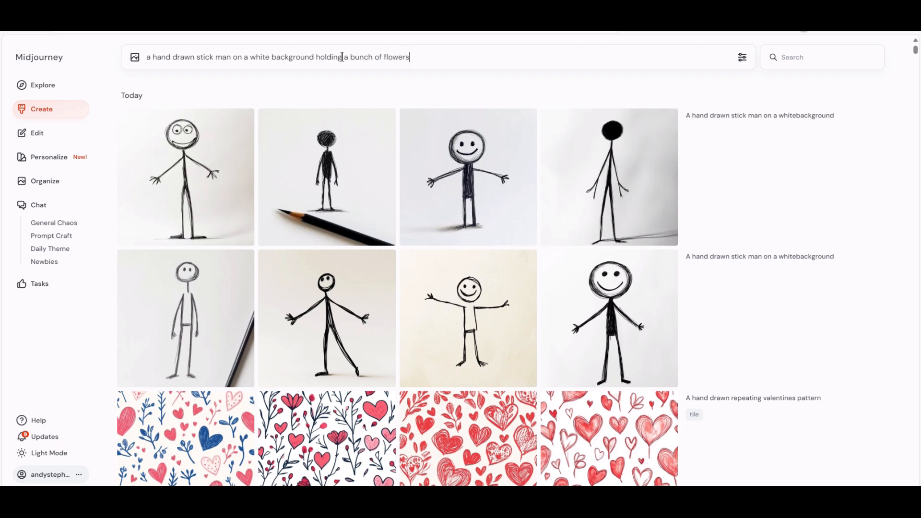
key("Return")
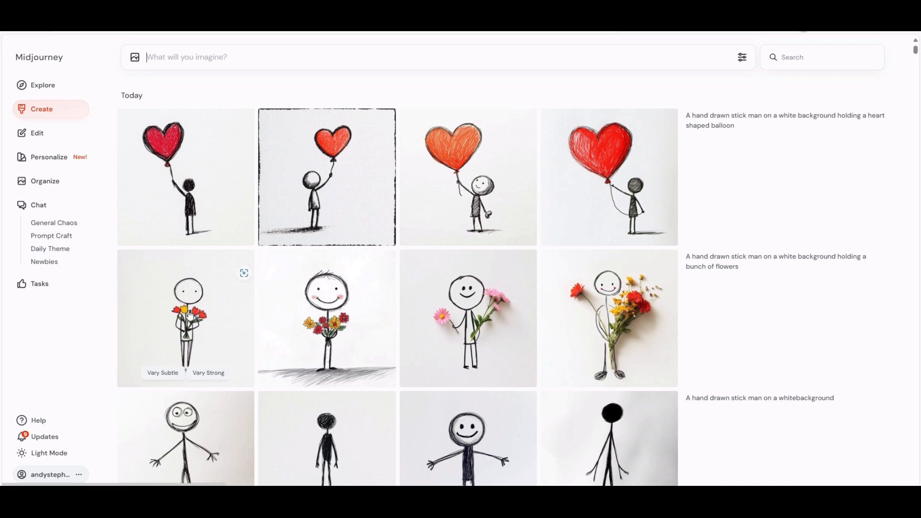
- Generate "a stickman on a white background, holding a heart shaped balloon" using the first bunch-of-flowers stick man as character reference
left_click_drag(190, 315, 149, 86)
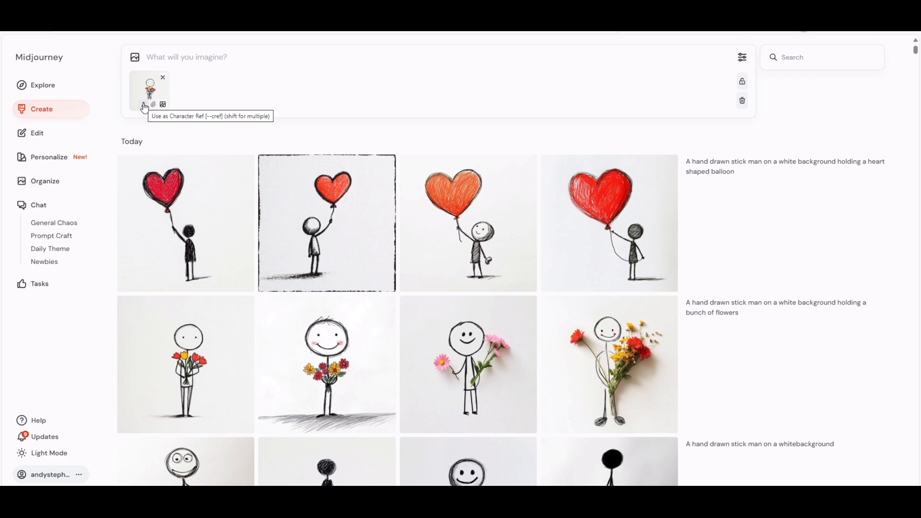
left_click(144, 105)
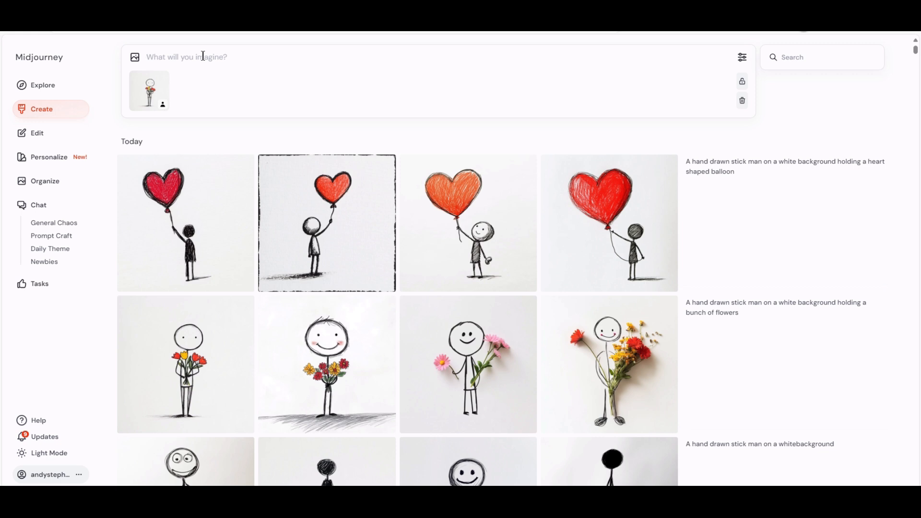
type("a stickman")
type(" on a white ")
type("ba")
type("backgrou")
type("nd,")
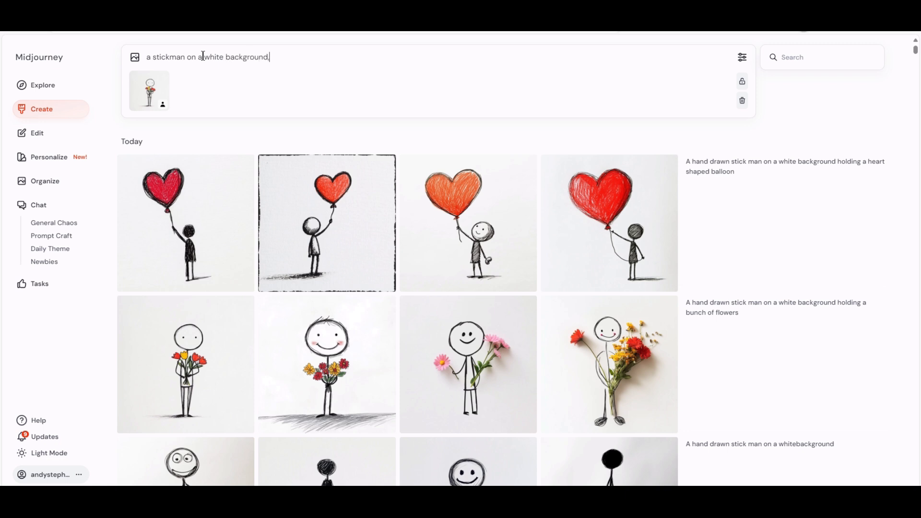
type(" holding a heart shaped ba")
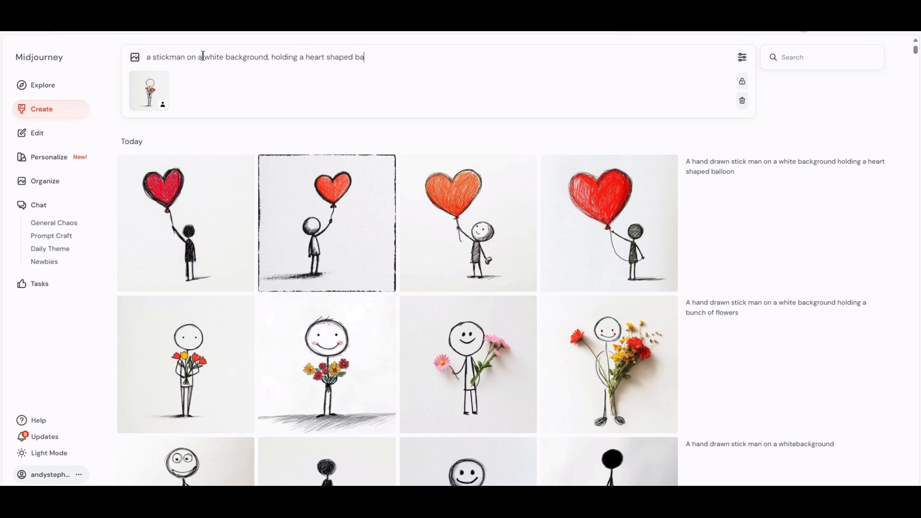
type("llonon")
key("Return")
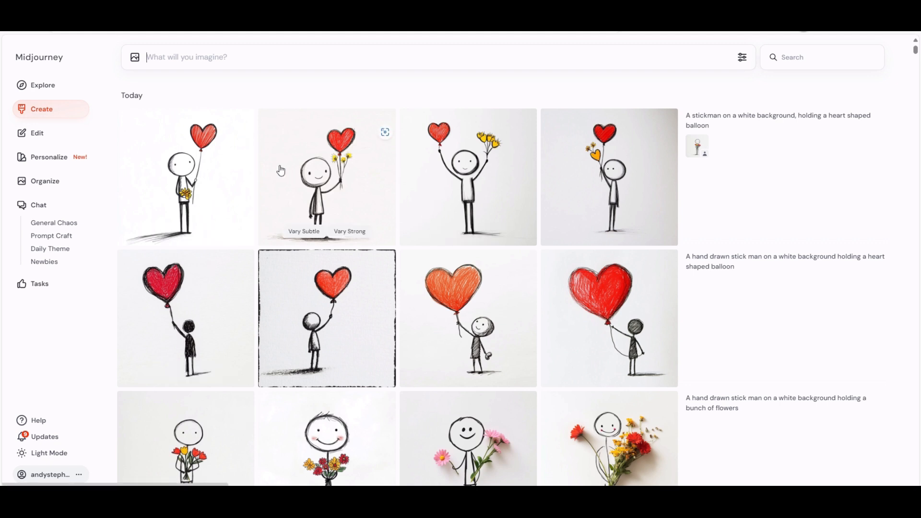
- Generate images from the prompt "a happy stickman on a white background" without a reference image
left_click(264, 57)
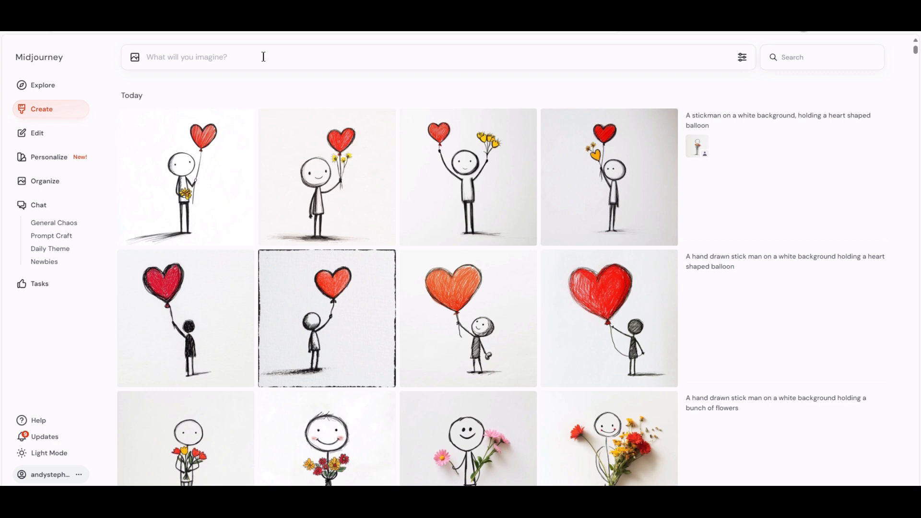
type("a happy stickman on a white background")
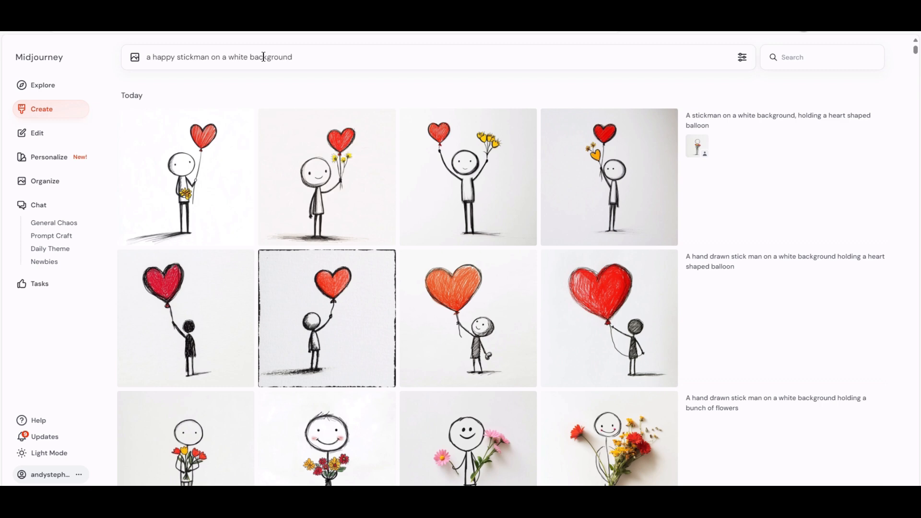
key("Return")
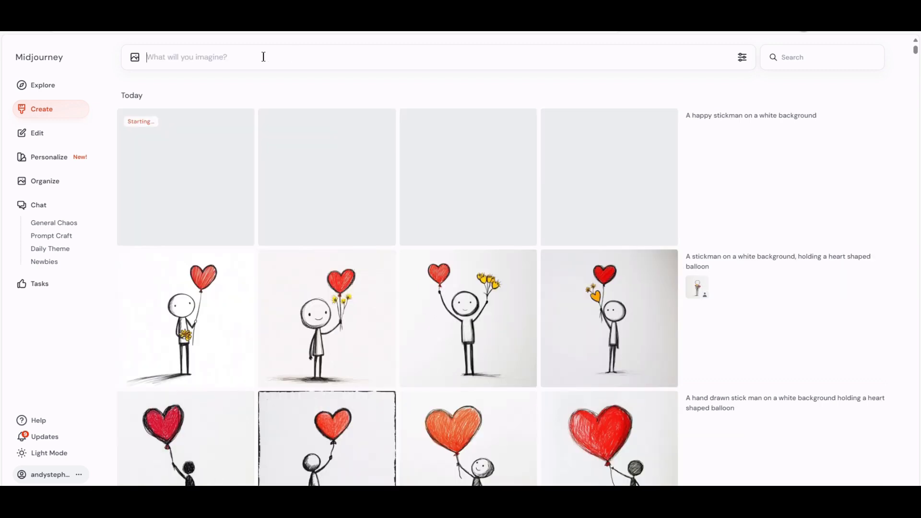
- Look through the earlier stick figure and heart pattern generations for comparison
scroll(468, 274, "down", 2)
scroll(473, 294, "down", 7)
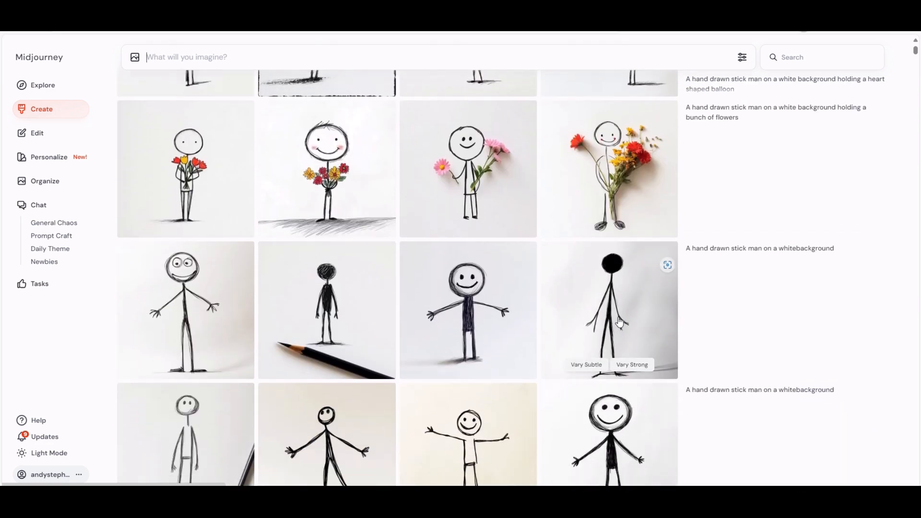
scroll(429, 341, "down", 1)
scroll(429, 340, "down", 10)
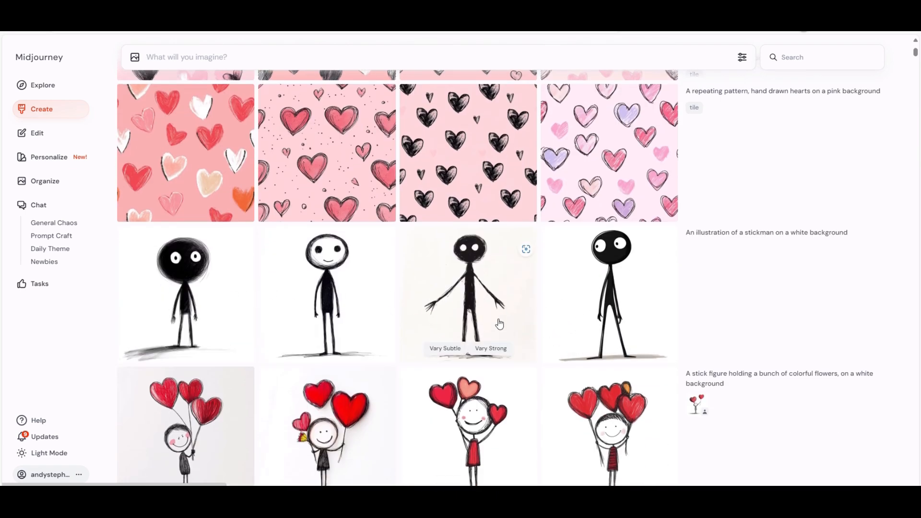
scroll(499, 322, "down", 5)
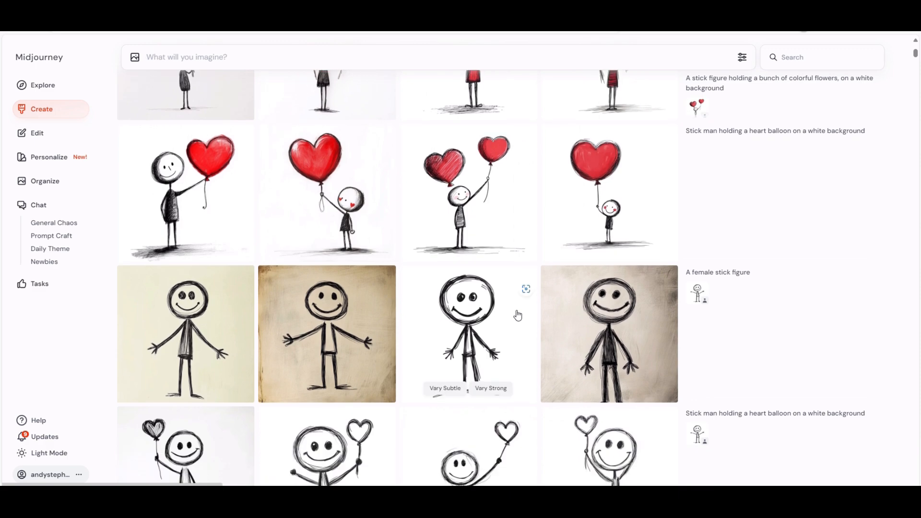
scroll(518, 346, "up", 5)
scroll(524, 336, "down", 5)
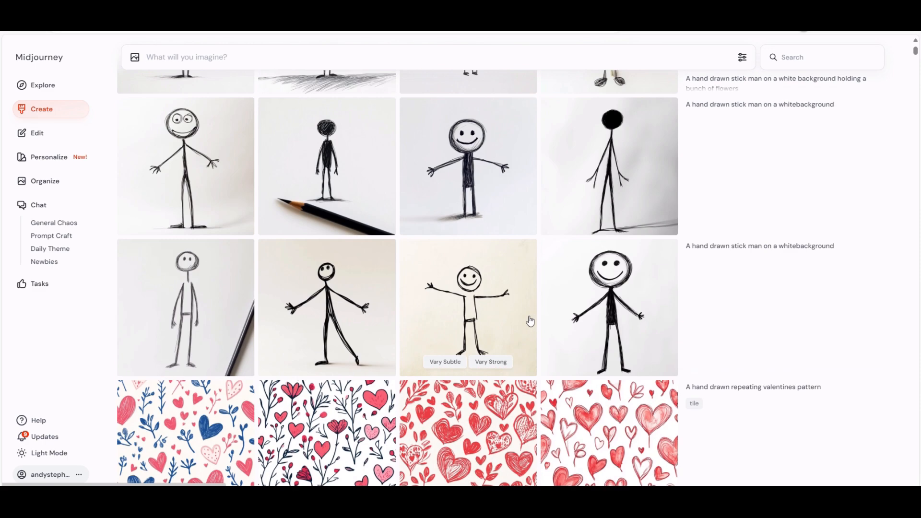
scroll(825, 202, "up", 10)
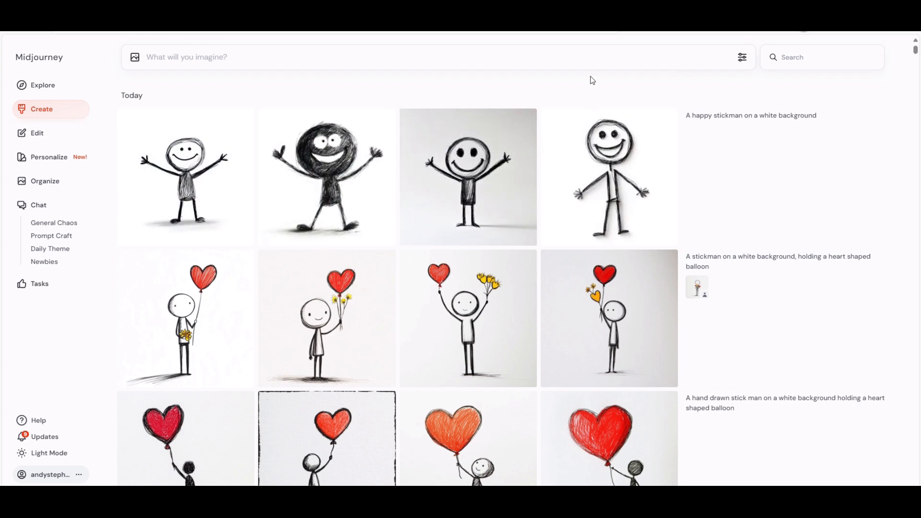
- Generate "a stickman on a white background holding a bumch of flowers" using the first happy stickman as image prompt
mouse_move(168, 158)
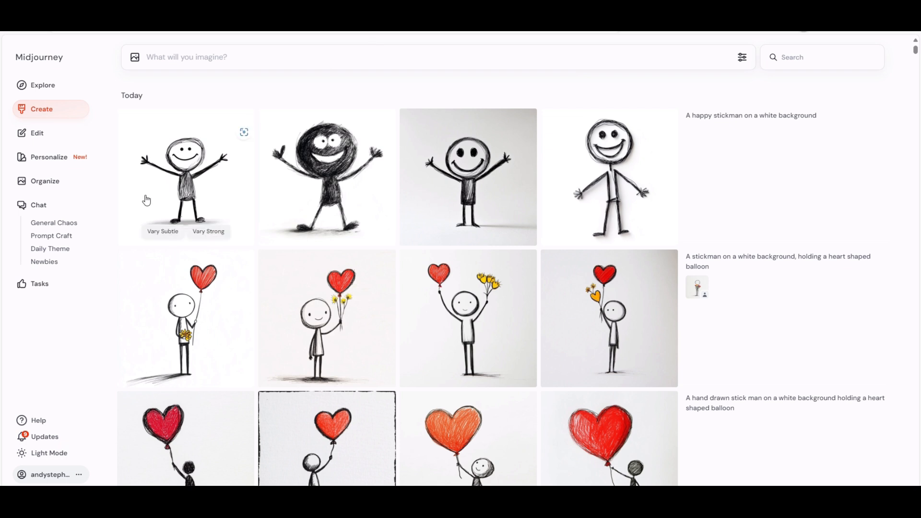
left_click_drag(177, 186, 142, 76)
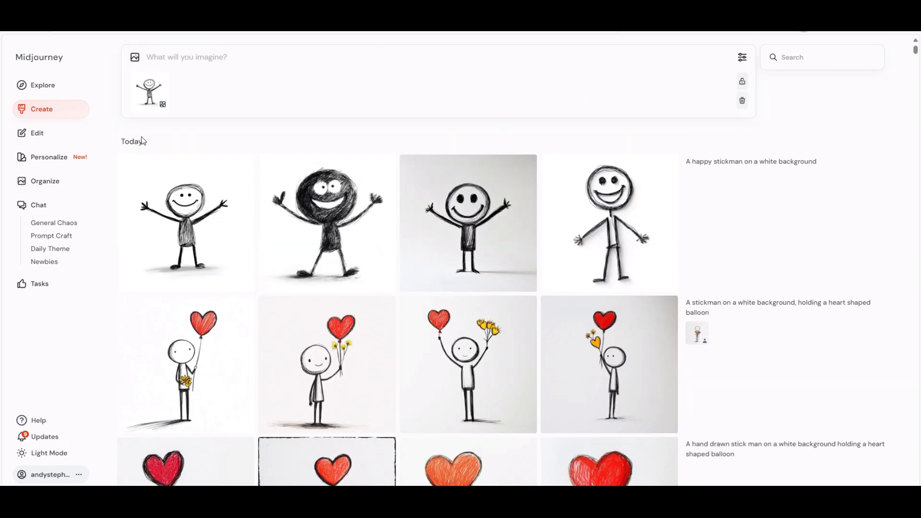
left_click(185, 56)
type("a stickman on a whi")
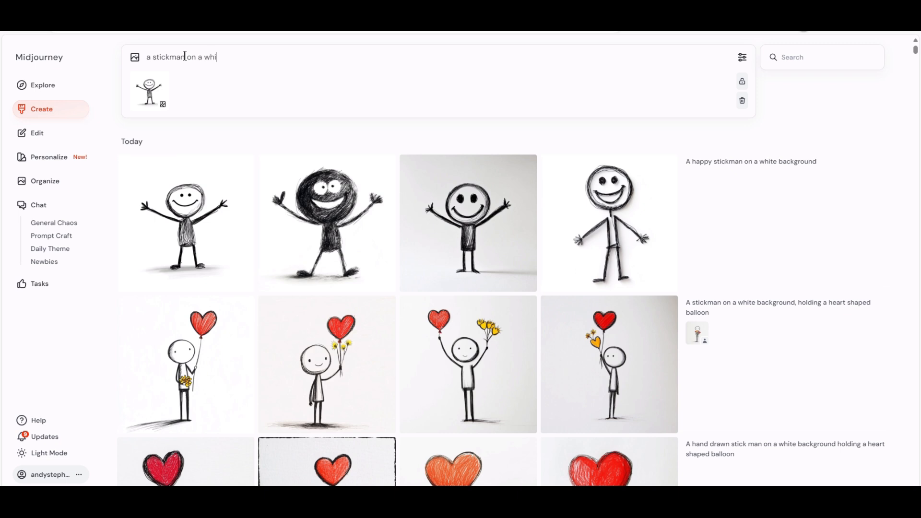
type("teground ")
type(" back")
type("holding")
type(" a bum")
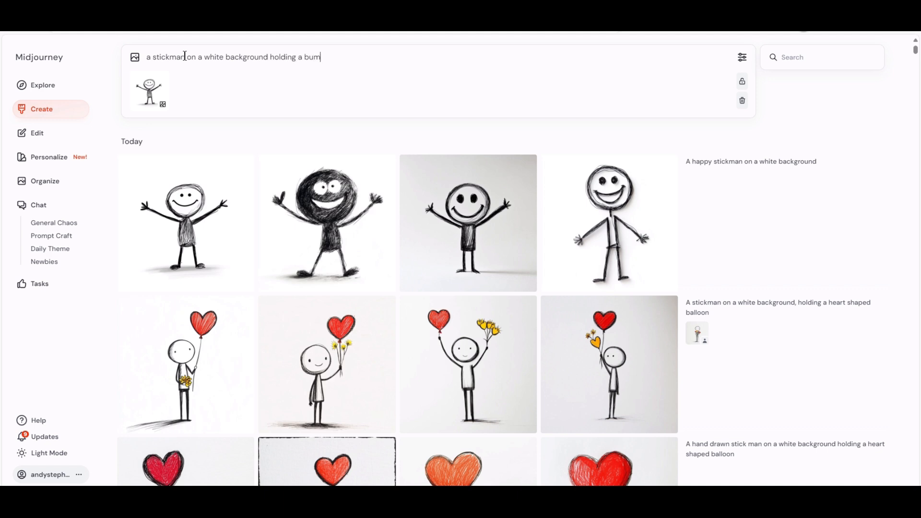
type("ch of flowers")
key("Return")
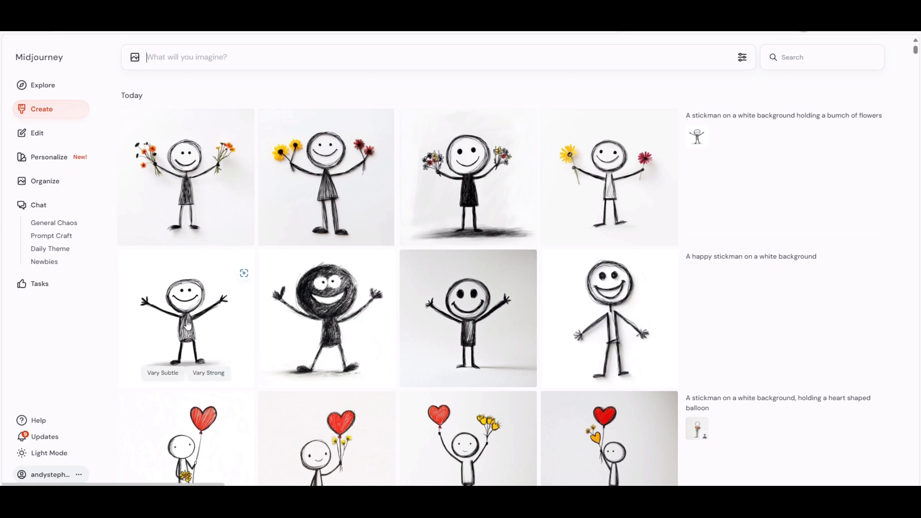
- Generate "a stickman on a white background holding a heart shaped balloon" using the first happy stickman as image prompt
left_click_drag(188, 327, 149, 91)
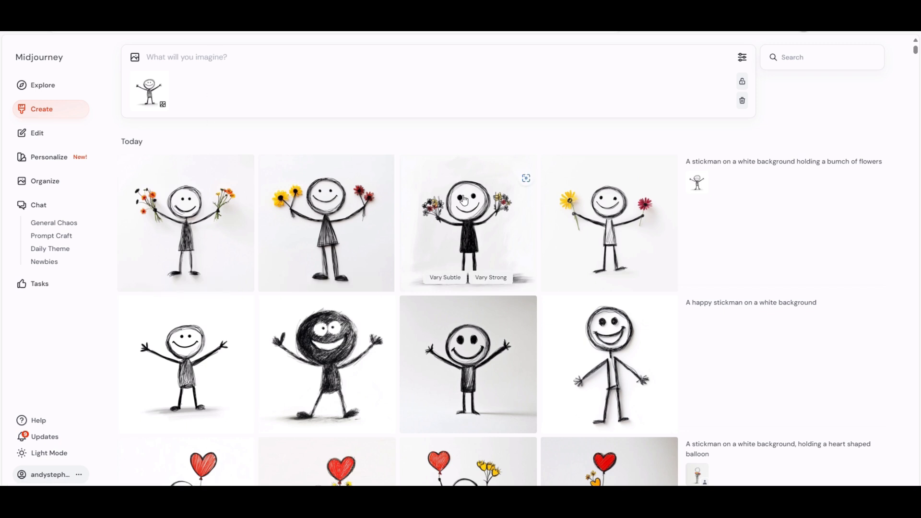
mouse_move(142, 100)
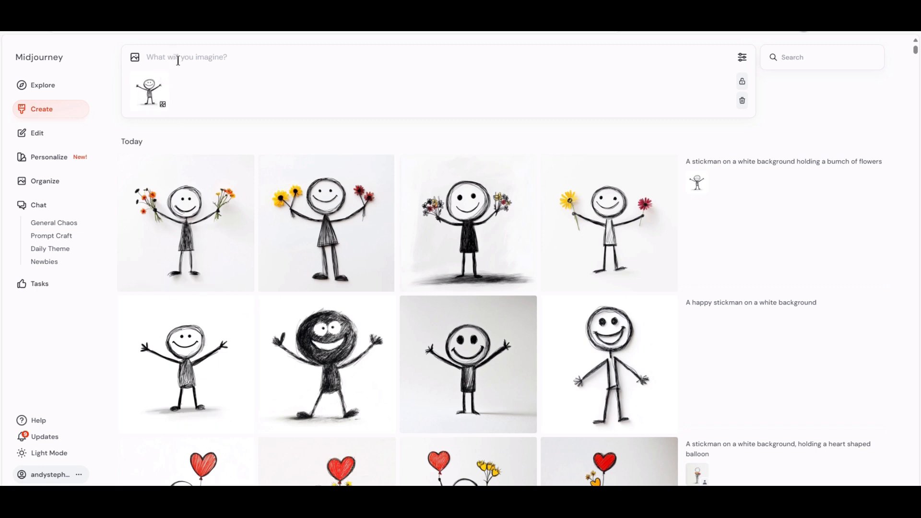
type("a stickman on a white background")
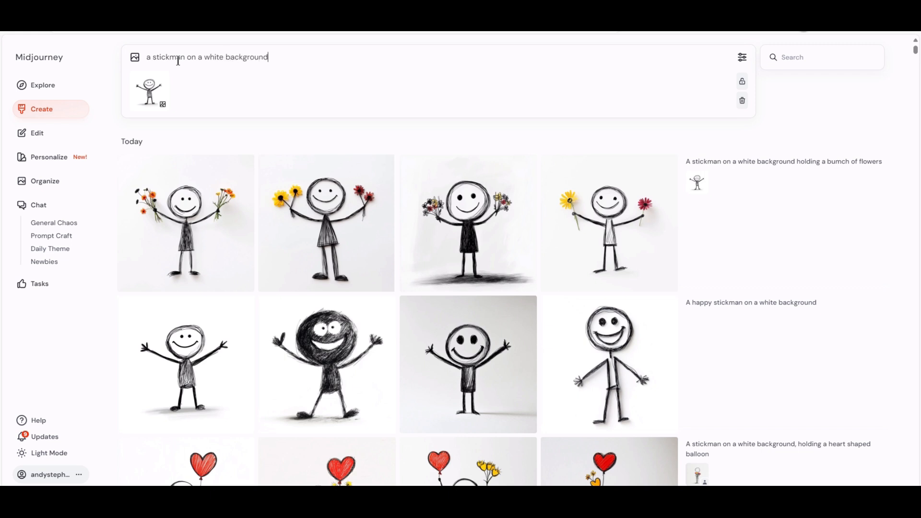
type(" ha")
type("olding a")
type(" heart shaped")
type(" balloon")
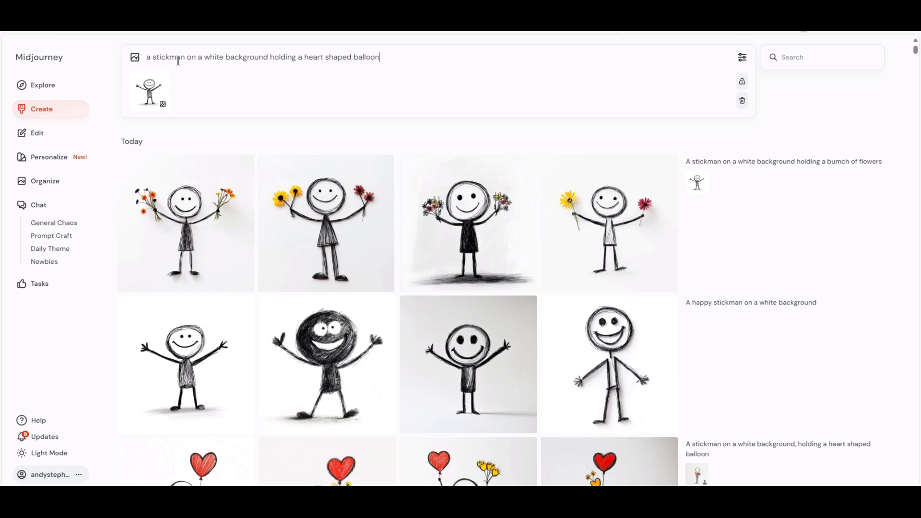
key("Return")
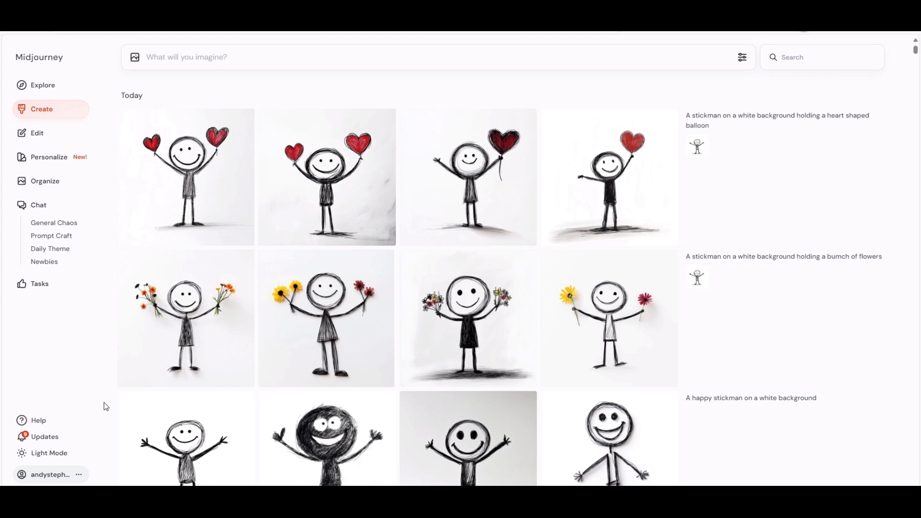
- Rerun the newest heart shaped balloon and bunch of flowers stickman prompts, leaving no reference image in the prompt box
left_click_drag(201, 455, 148, 82)
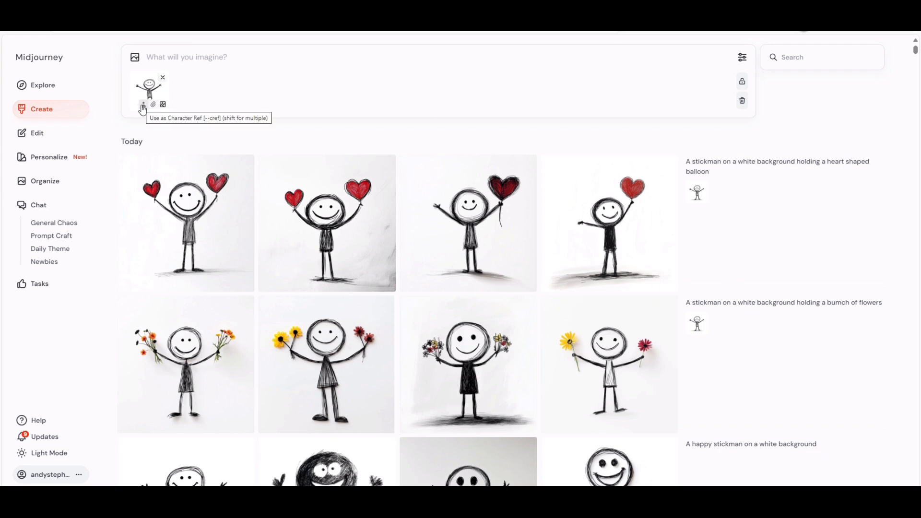
left_click(163, 77)
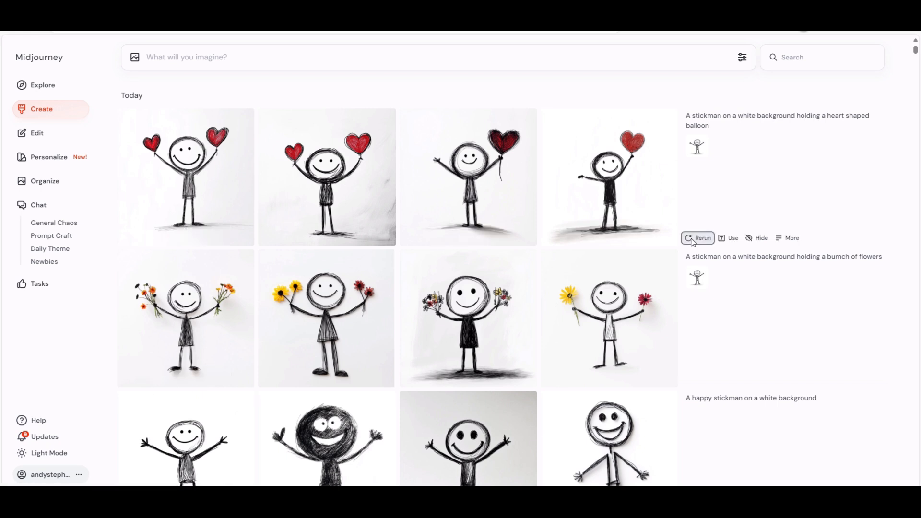
left_click(693, 239)
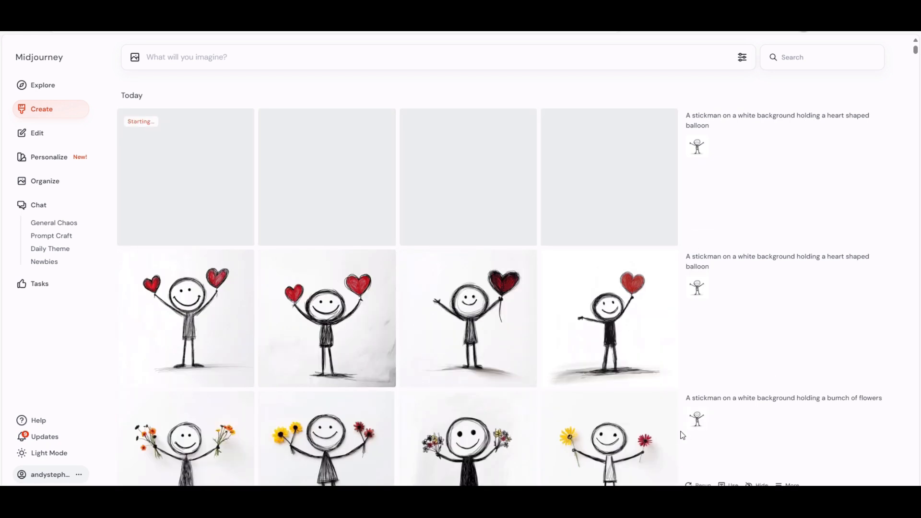
left_click(698, 481)
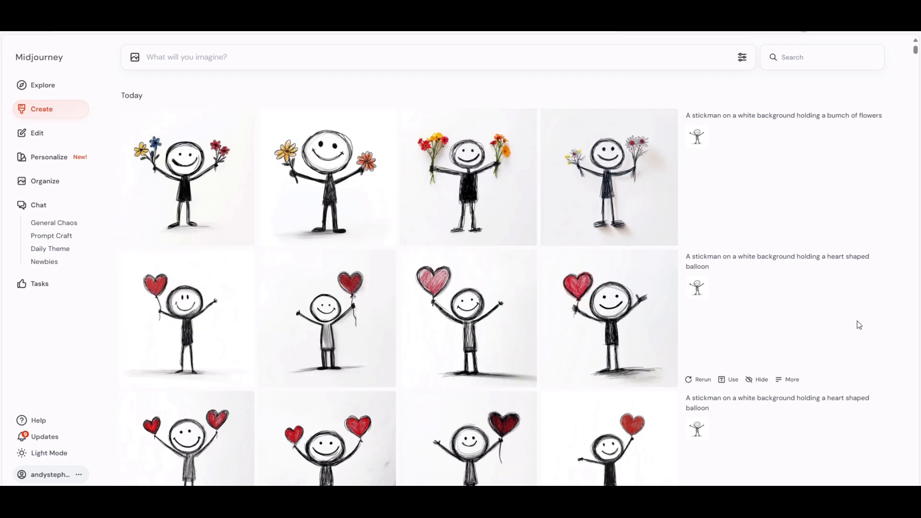
- Compare the new stickman generations with the earlier stick figures and heart patterns for consistency
scroll(639, 319, "down", 3)
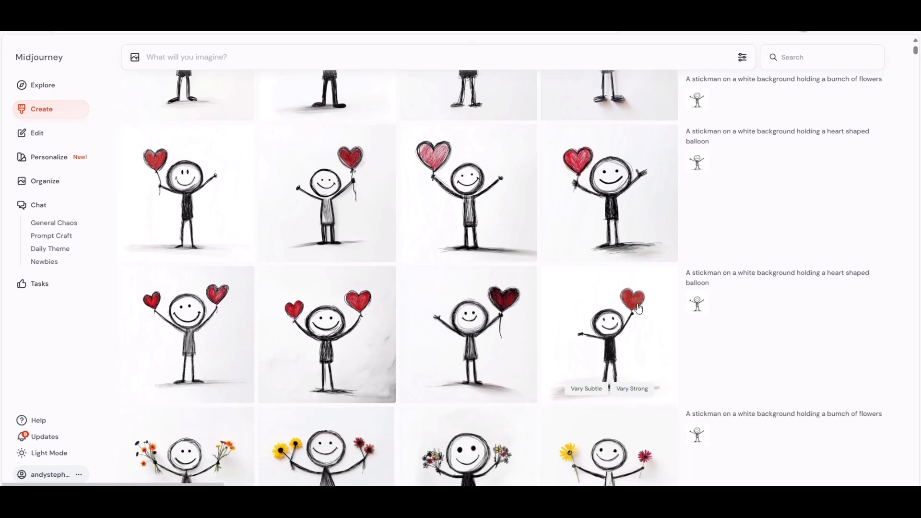
scroll(638, 309, "down", 5)
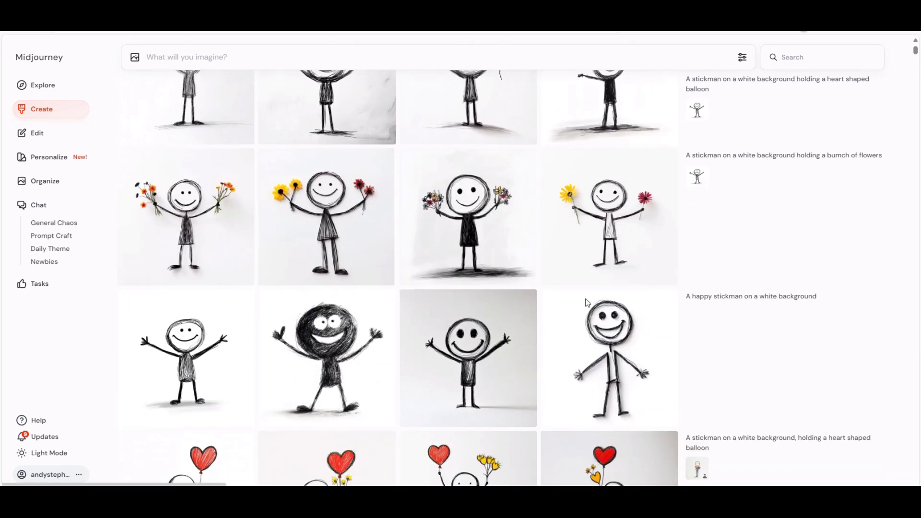
scroll(589, 303, "up", 5)
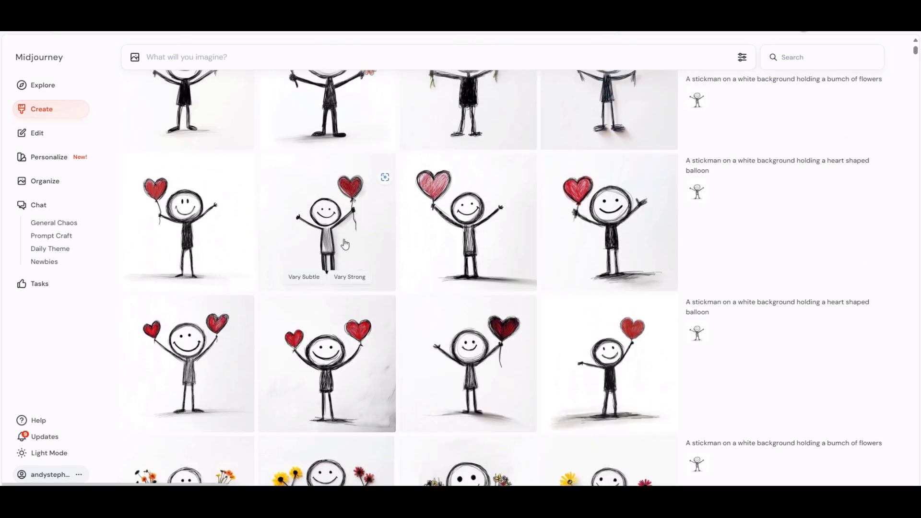
scroll(257, 236, "up", 2)
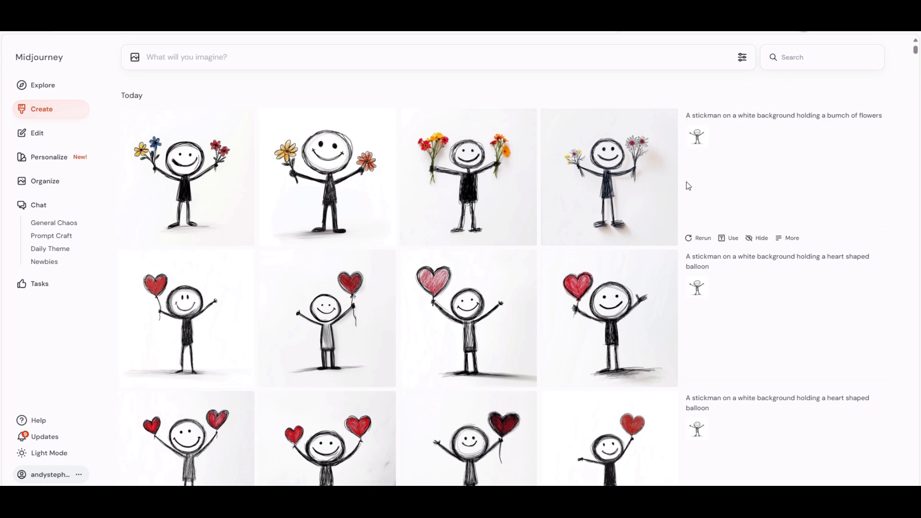
scroll(688, 186, "down", 20)
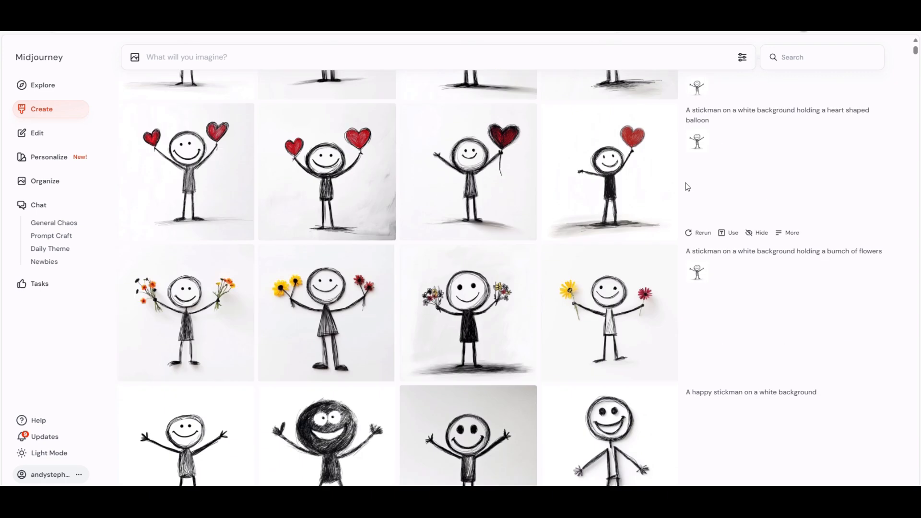
scroll(687, 187, "down", 10)
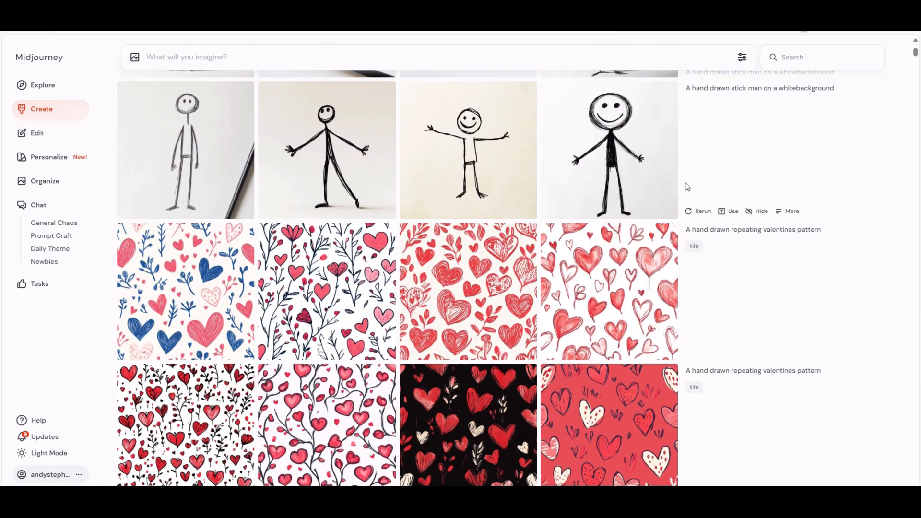
scroll(687, 186, "up", 2)
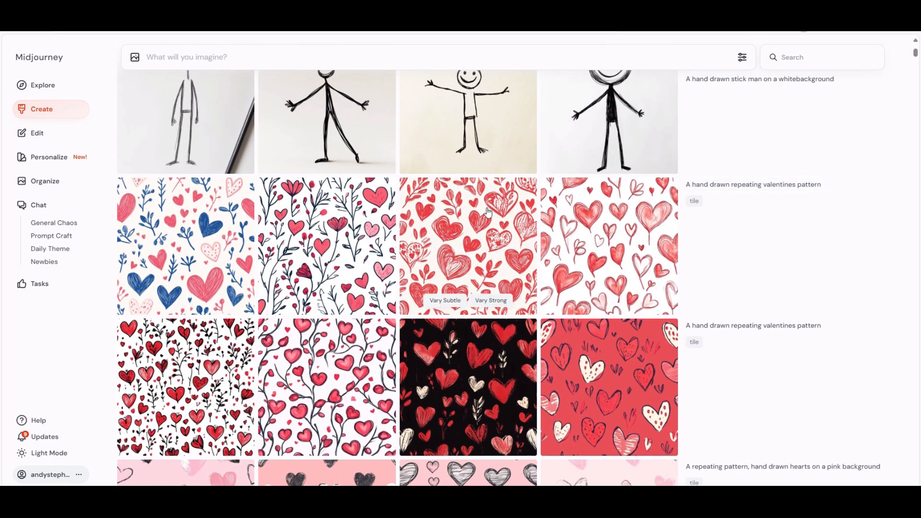
scroll(675, 239, "up", 15)
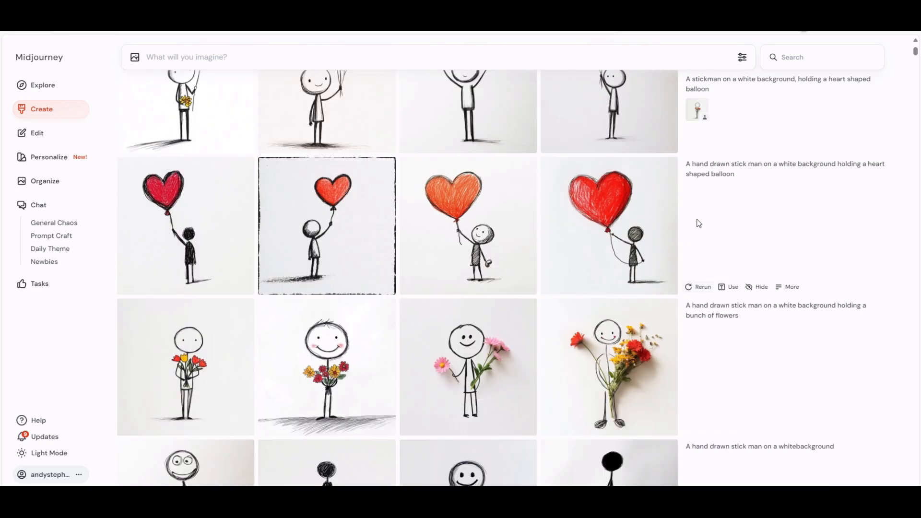